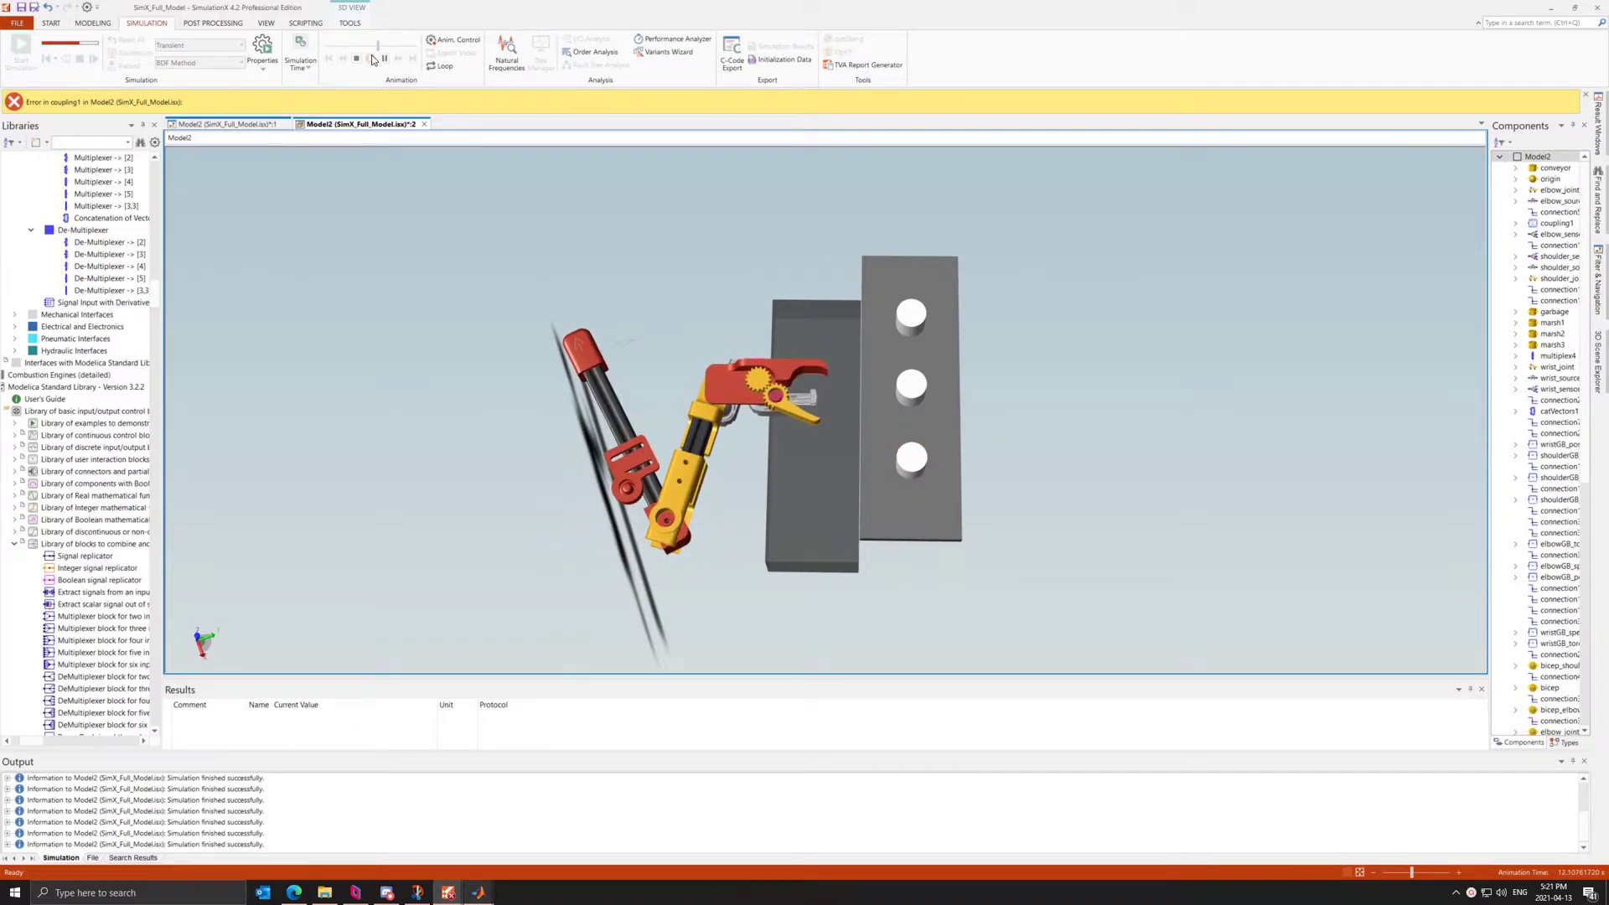
# Step: Rewind the SCARA arm's 3D animation with Reset All and play it again from the start
pyautogui.click(371, 59)
pyautogui.click(370, 59)
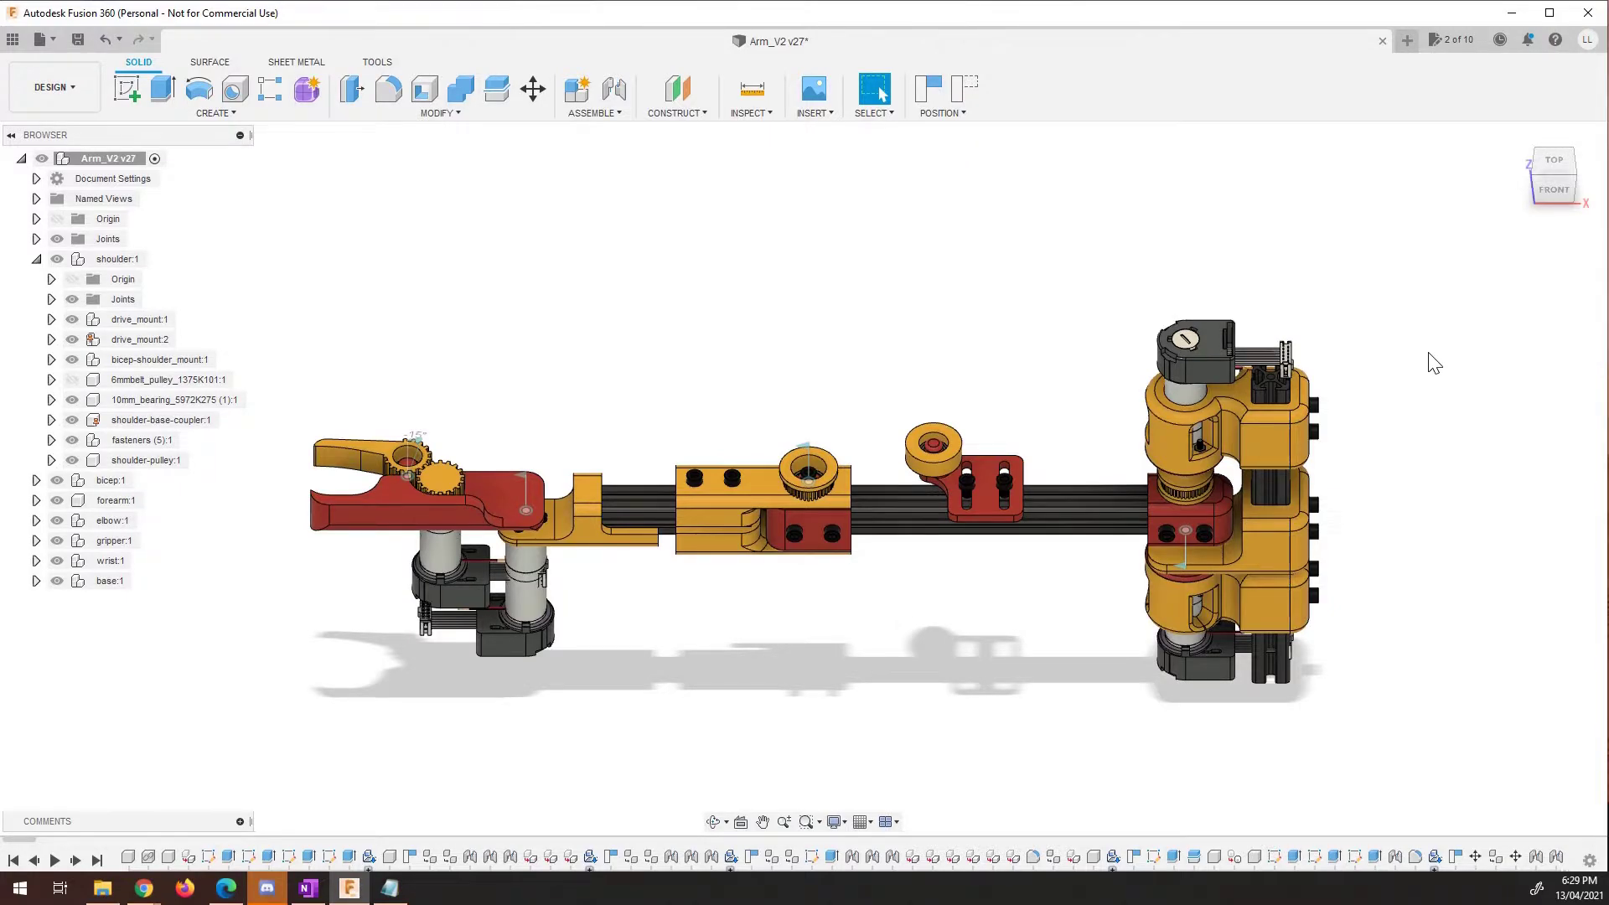
# Step: Pan and zoom around the Arm_V2 assembly's shoulder end, then switch to the front view
pyautogui.moveTo(1422, 355); pyautogui.dragTo(1439, 308)
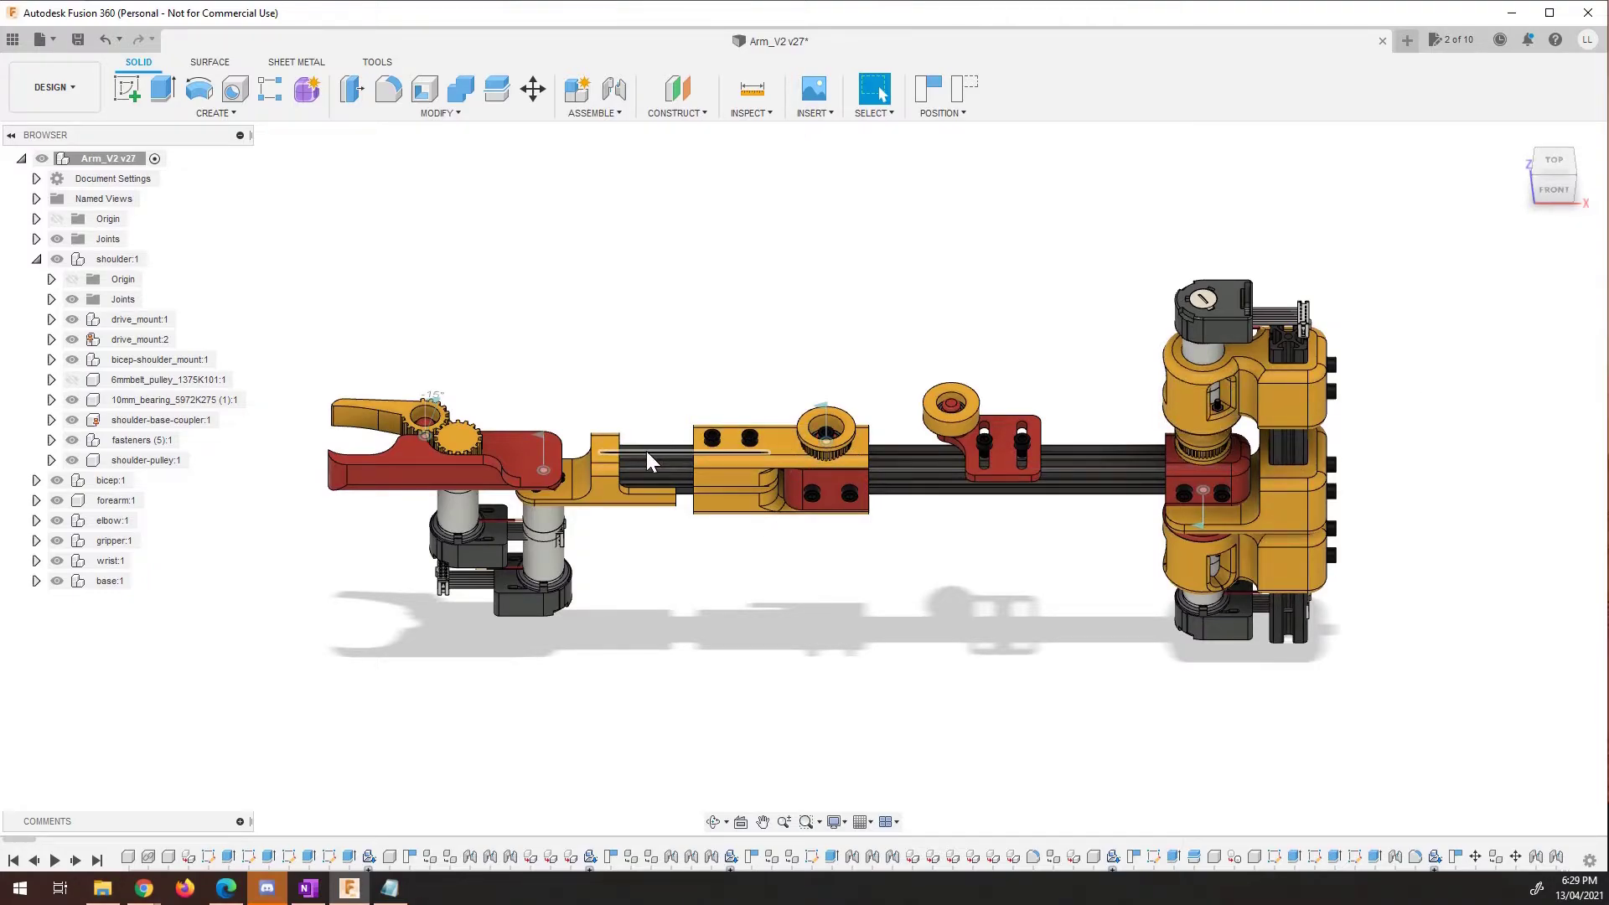
pyautogui.moveTo(1001, 578); pyautogui.dragTo(993, 612)
pyautogui.press('Escape')
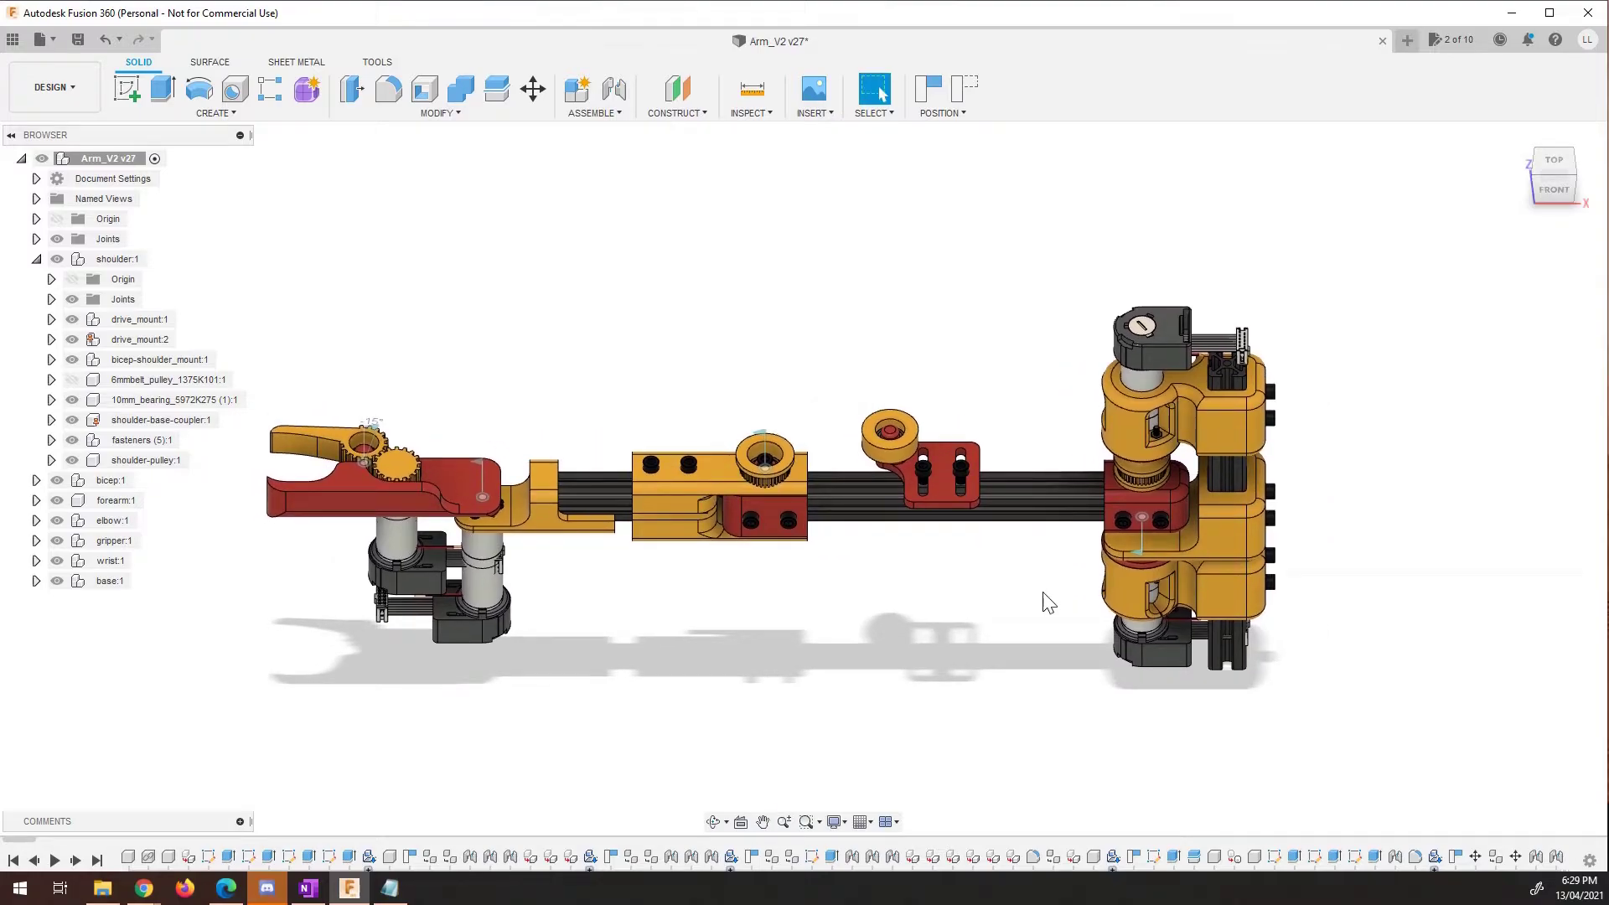
pyautogui.scroll(5, 1003, 597)
pyautogui.moveTo(963, 628); pyautogui.dragTo(963, 603)
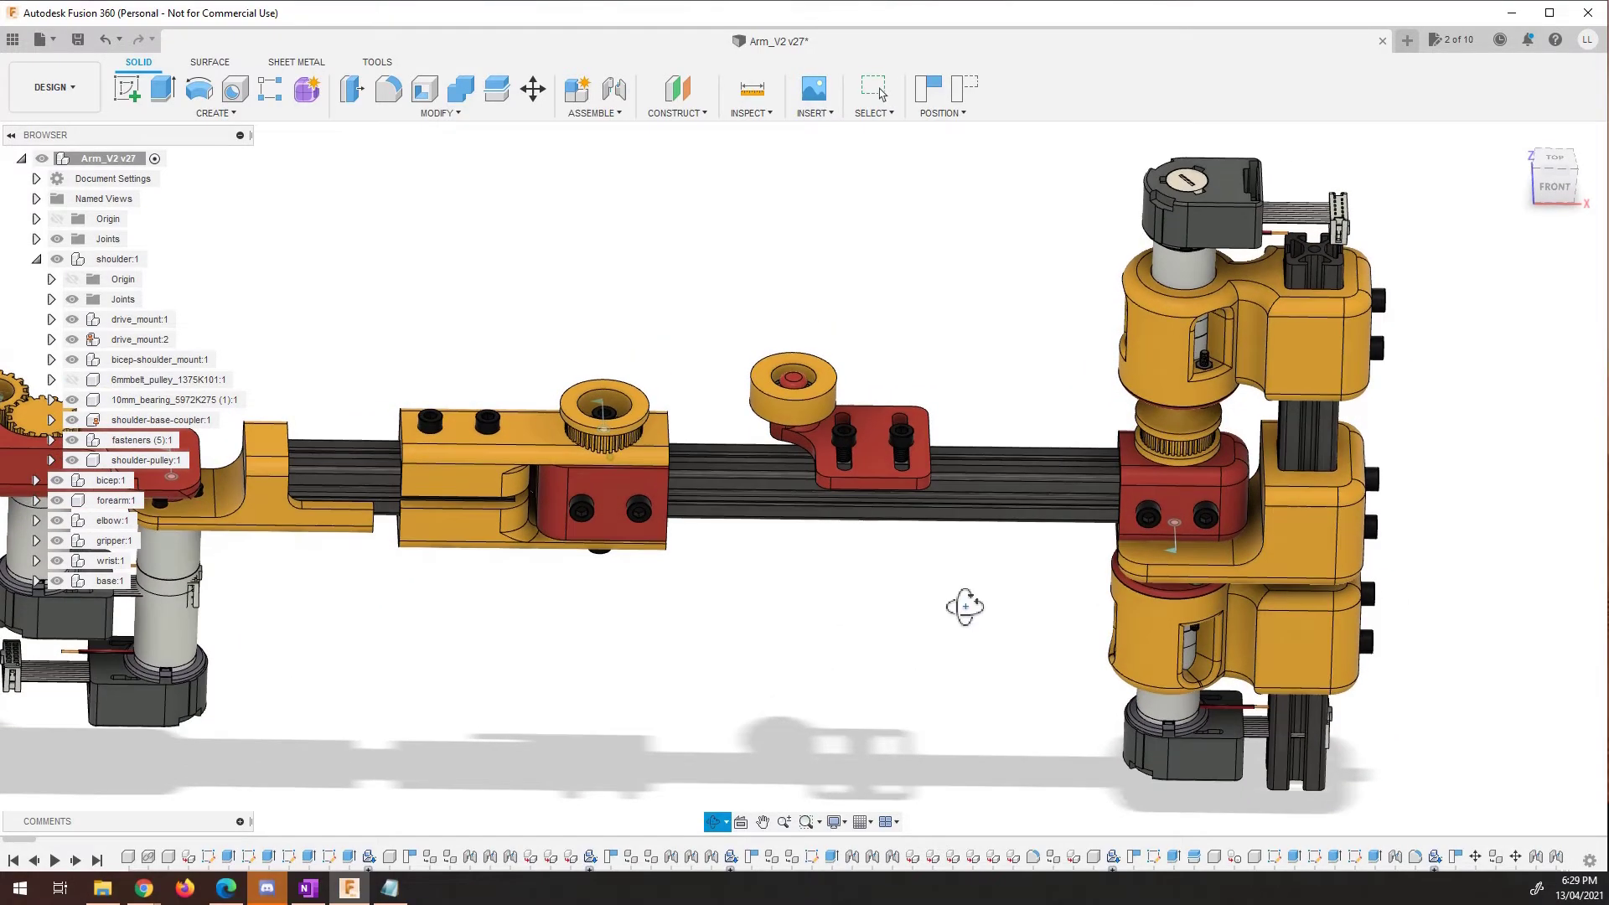
pyautogui.click(1555, 186)
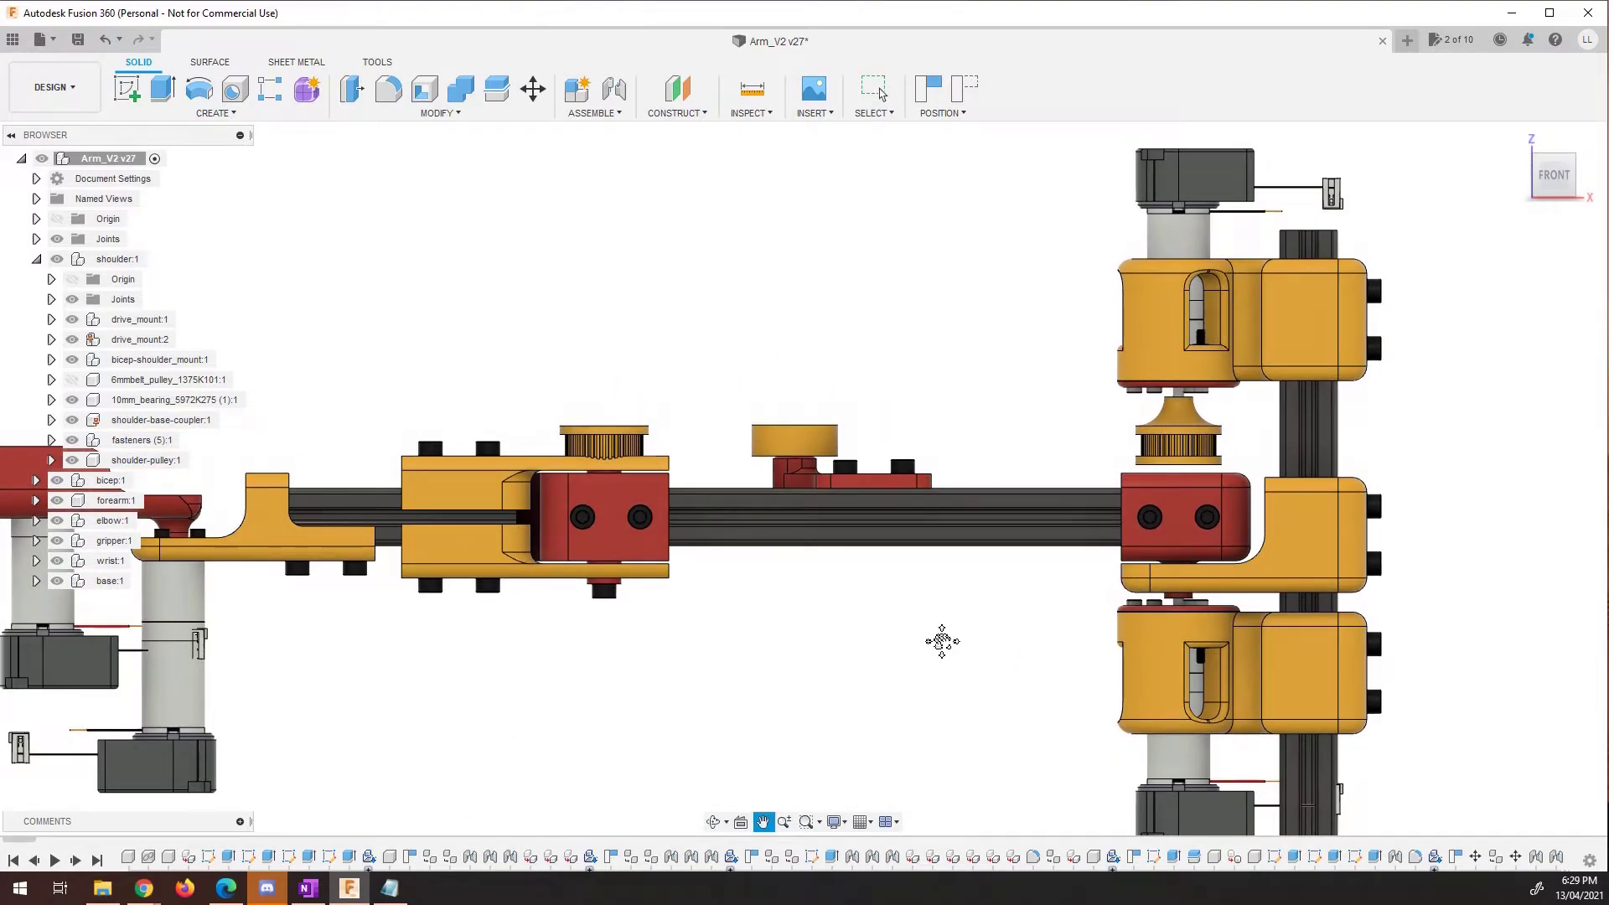
pyautogui.scroll(1, 1006, 587)
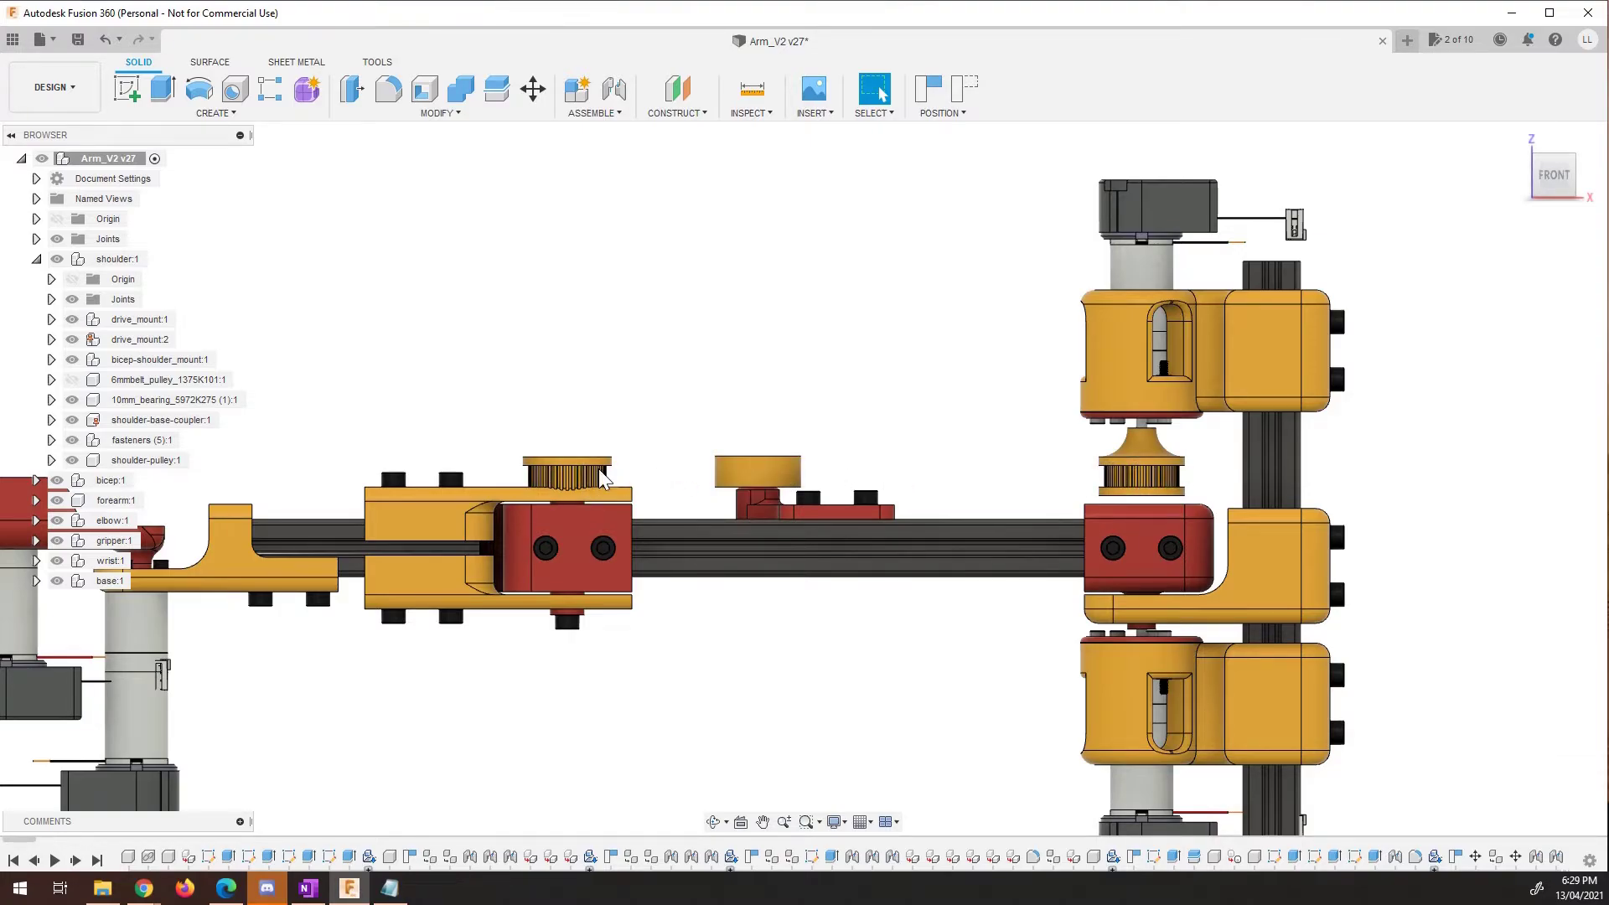
# Step: Orbit to a tilted top view, snap back to front, and frame the idler bracket and shoulder
pyautogui.moveTo(697, 392)
pyautogui.mouseDown()
pyautogui.moveTo(689, 488)
pyautogui.moveTo(704, 402)
pyautogui.mouseUp()
pyautogui.press('Escape')
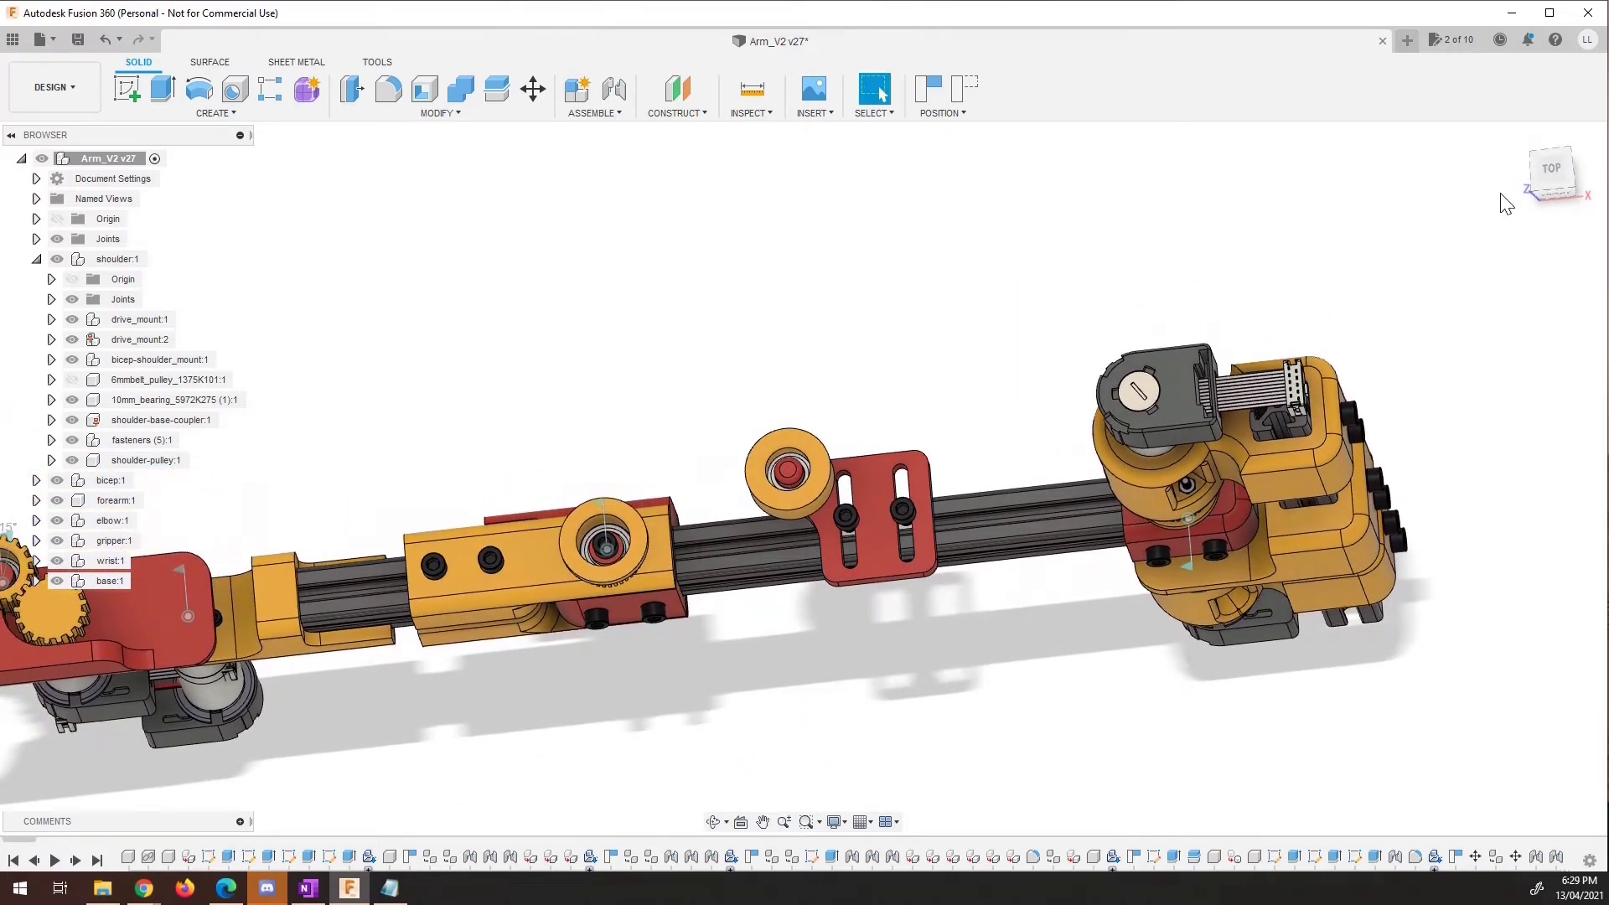
pyautogui.click(1557, 191)
pyautogui.scroll(3, 1006, 470)
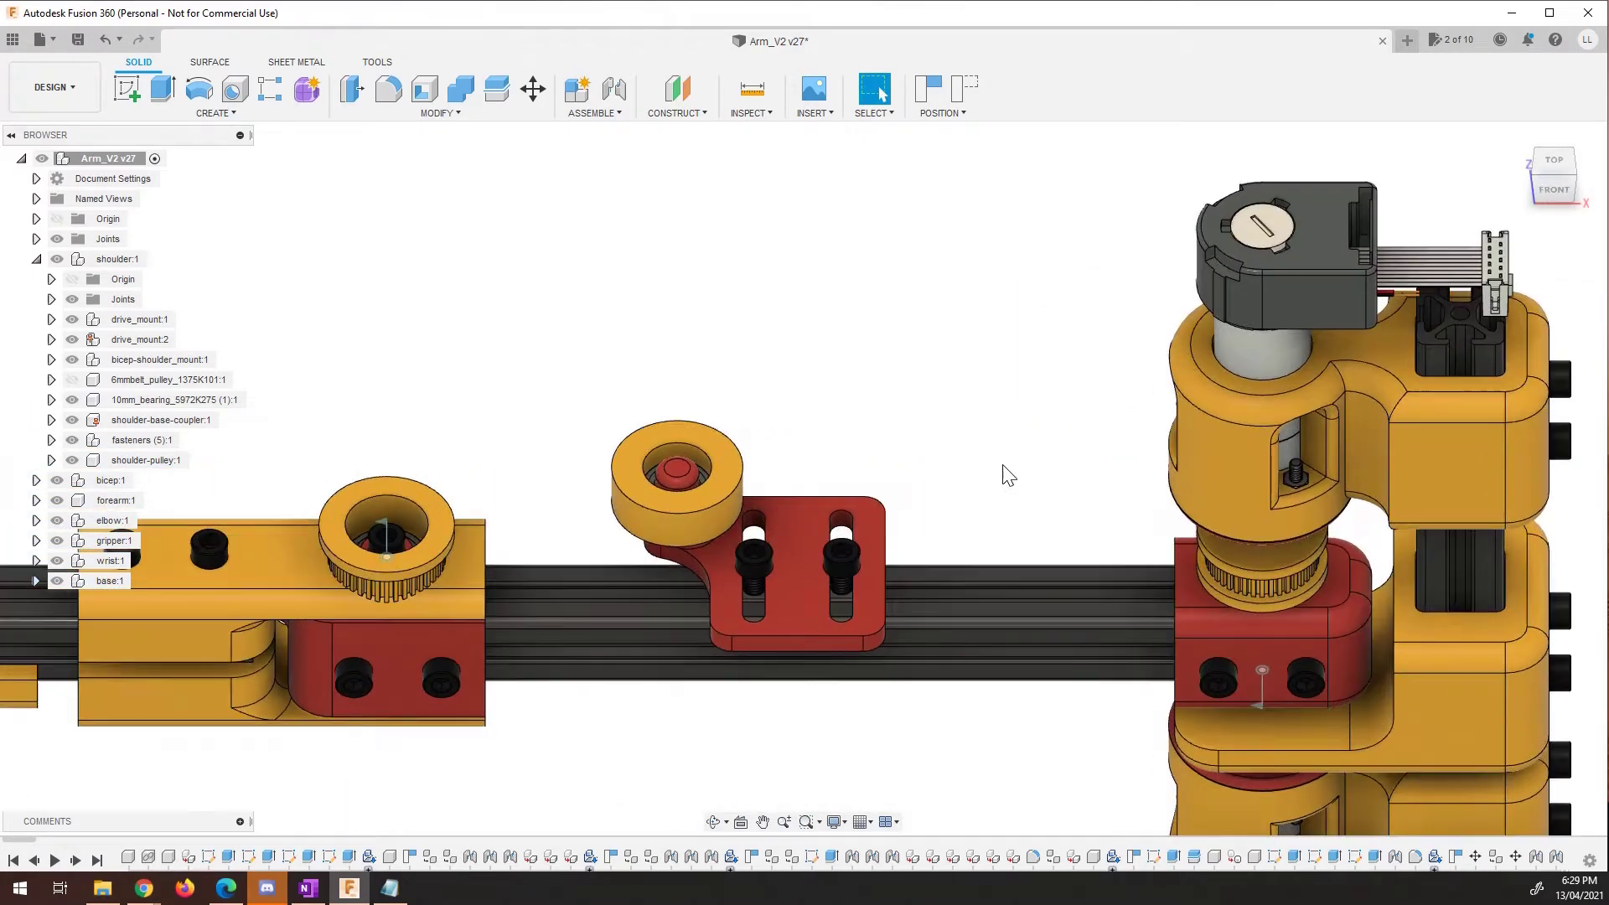
pyautogui.moveTo(1043, 409); pyautogui.dragTo(1090, 344)
pyautogui.press('Escape')
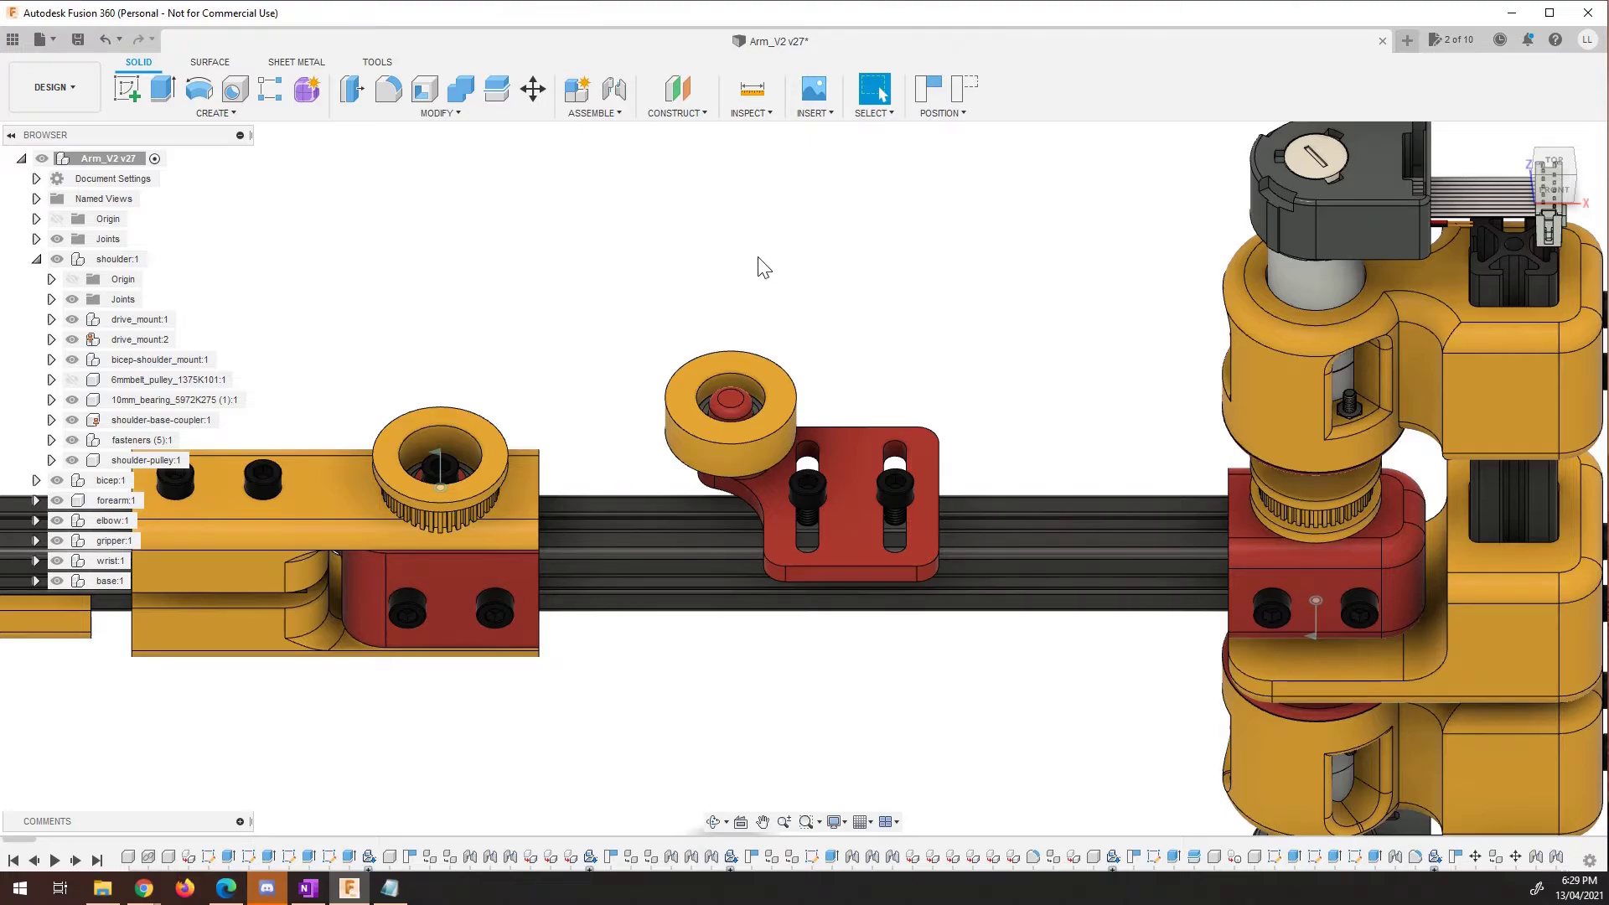
# Step: Fit the arm in view, then zoom in and orbit around the pulley
pyautogui.press('F6')
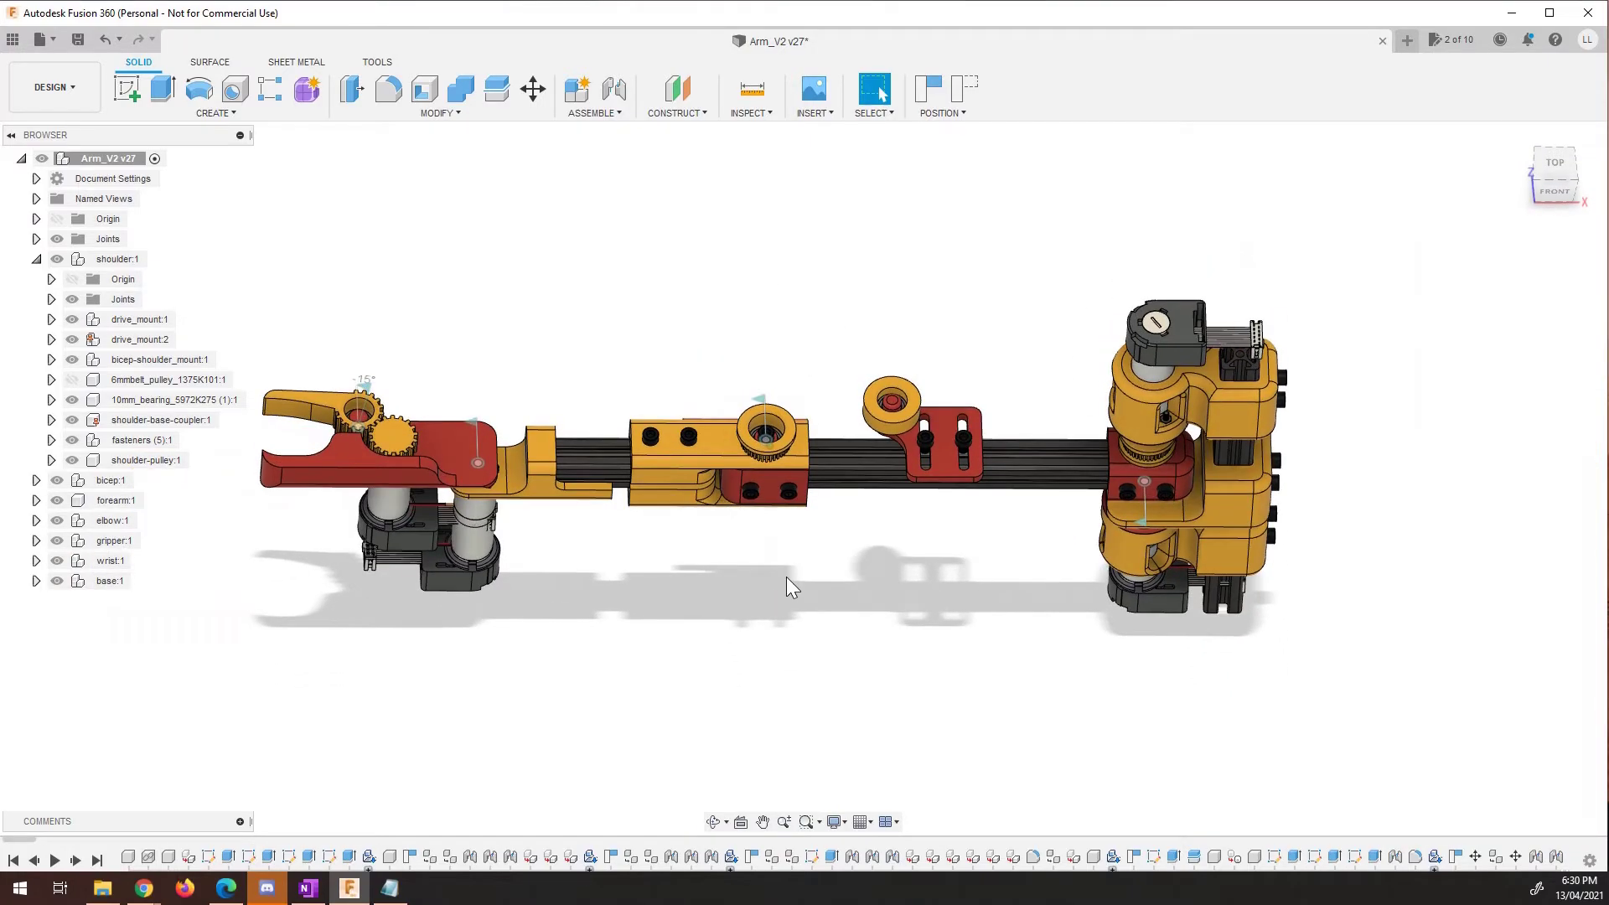
pyautogui.scroll(10, 766, 459)
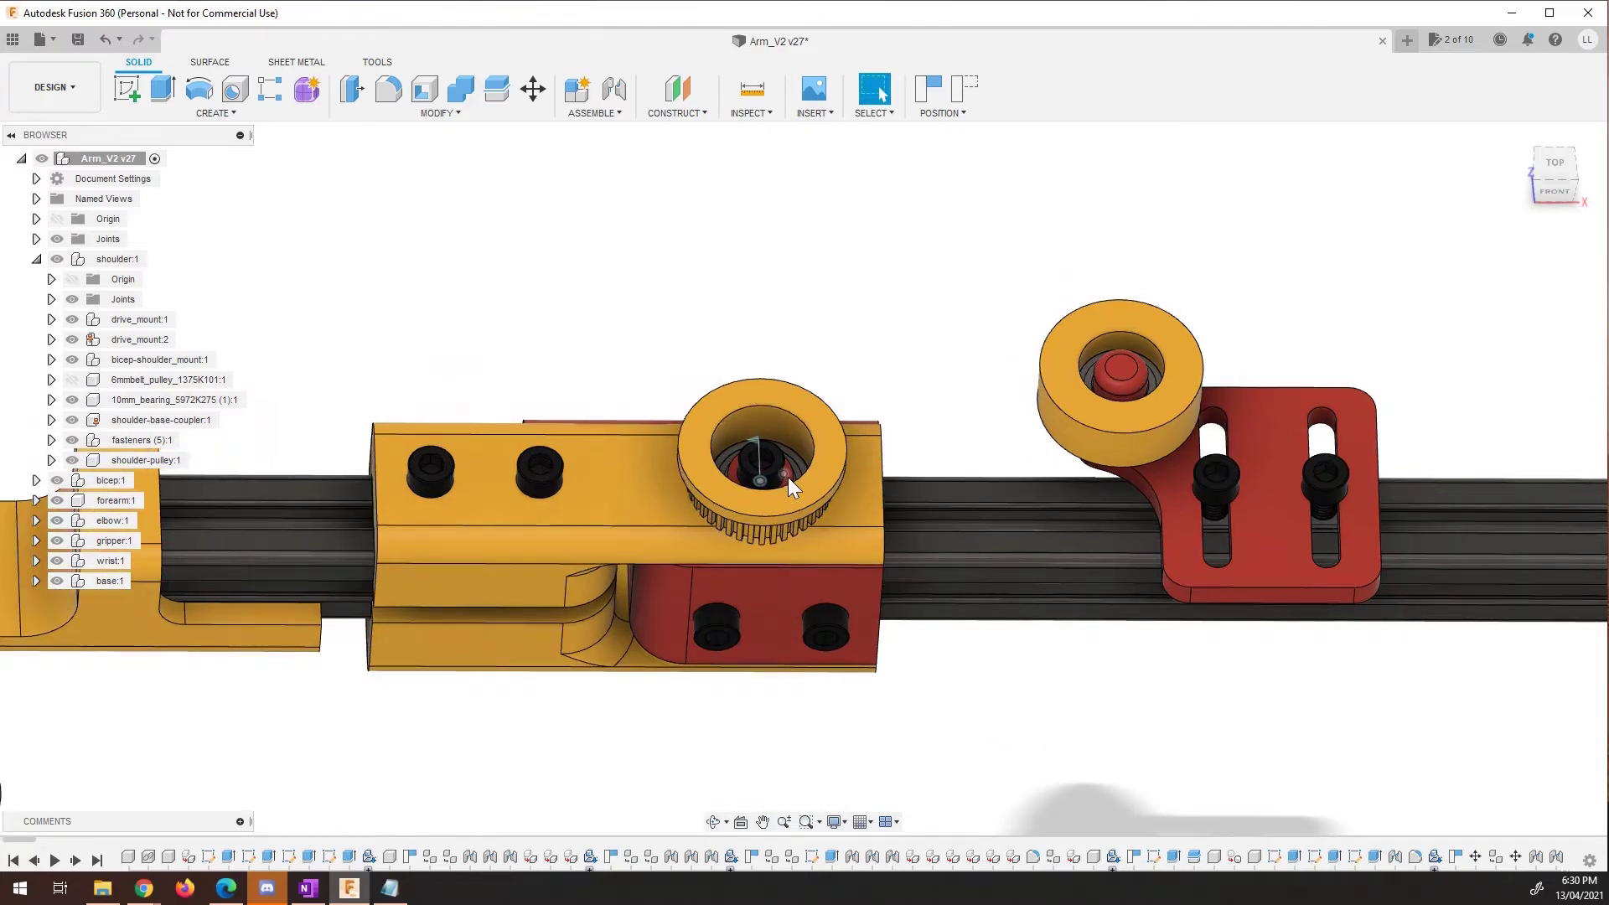
pyautogui.scroll(4, 789, 474)
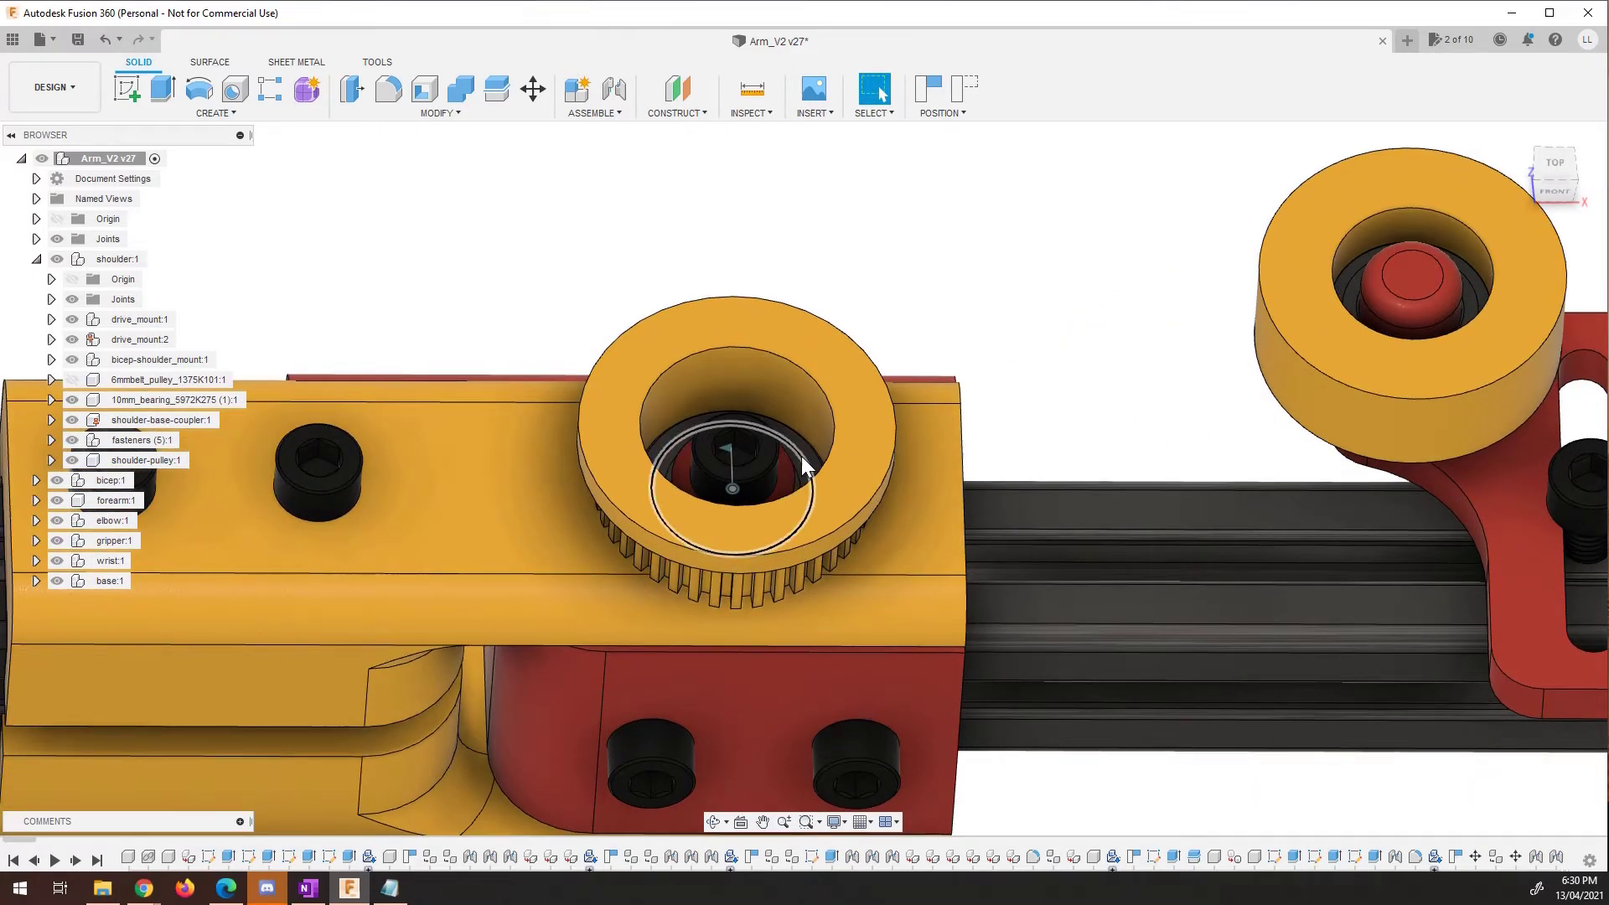
pyautogui.scroll(-5, 802, 456)
pyautogui.moveTo(801, 456); pyautogui.dragTo(802, 561)
pyautogui.press('Escape')
# Step: Orbit round to the gripper and along the rail, then fit the whole arm in view
pyautogui.scroll(5, 1029, 521)
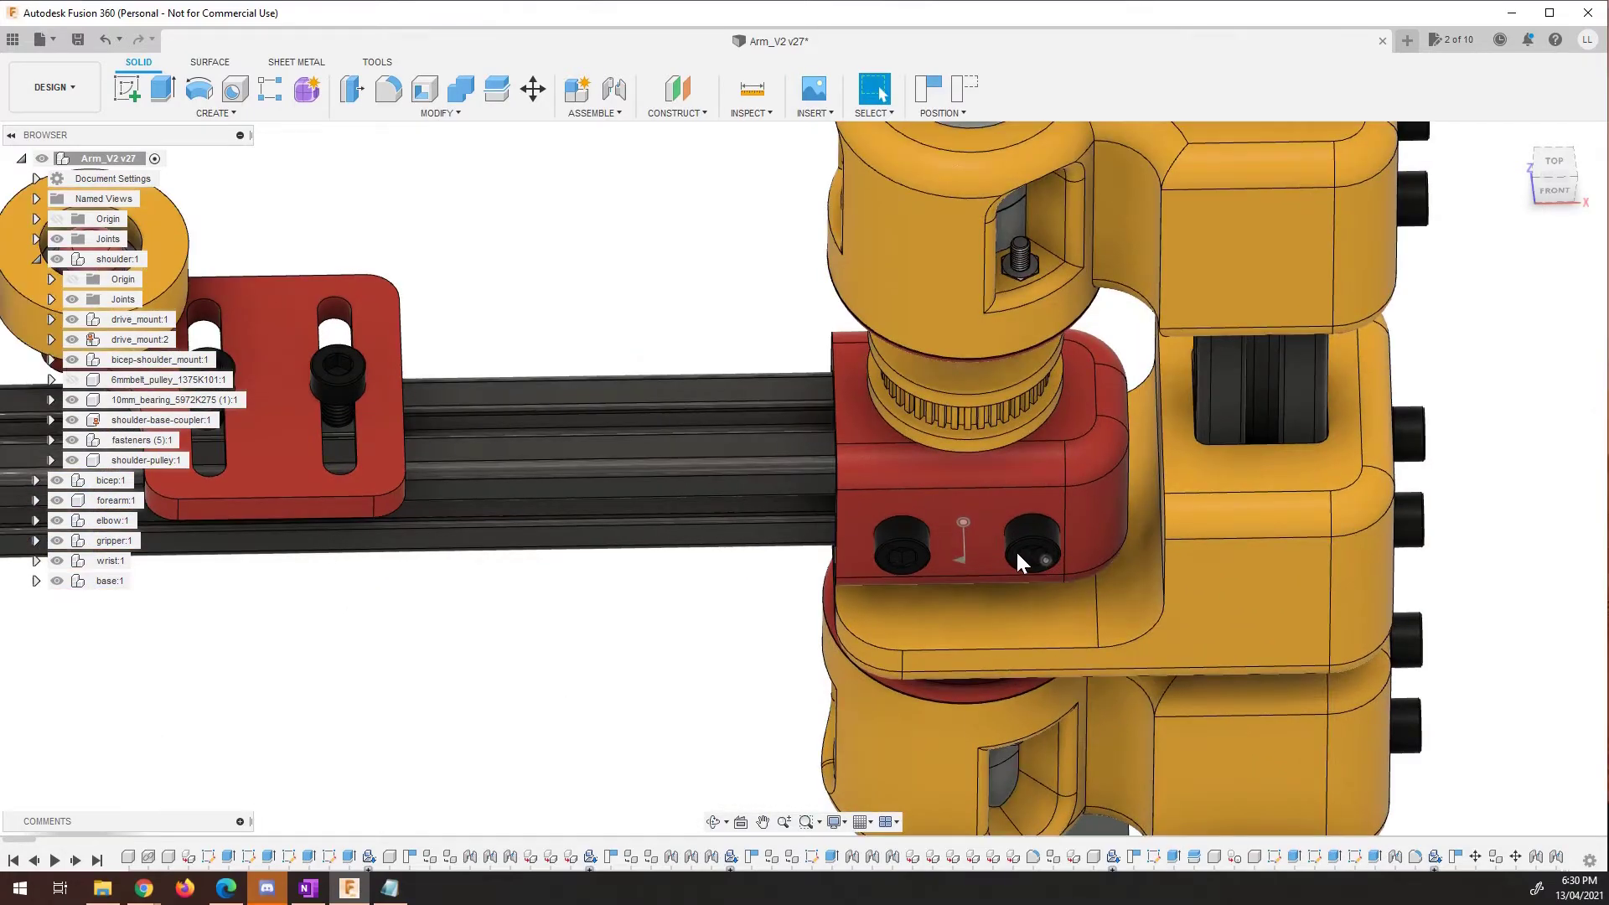
pyautogui.scroll(-3, 1016, 549)
pyautogui.scroll(3, 993, 621)
pyautogui.moveTo(993, 620); pyautogui.dragTo(700, 515)
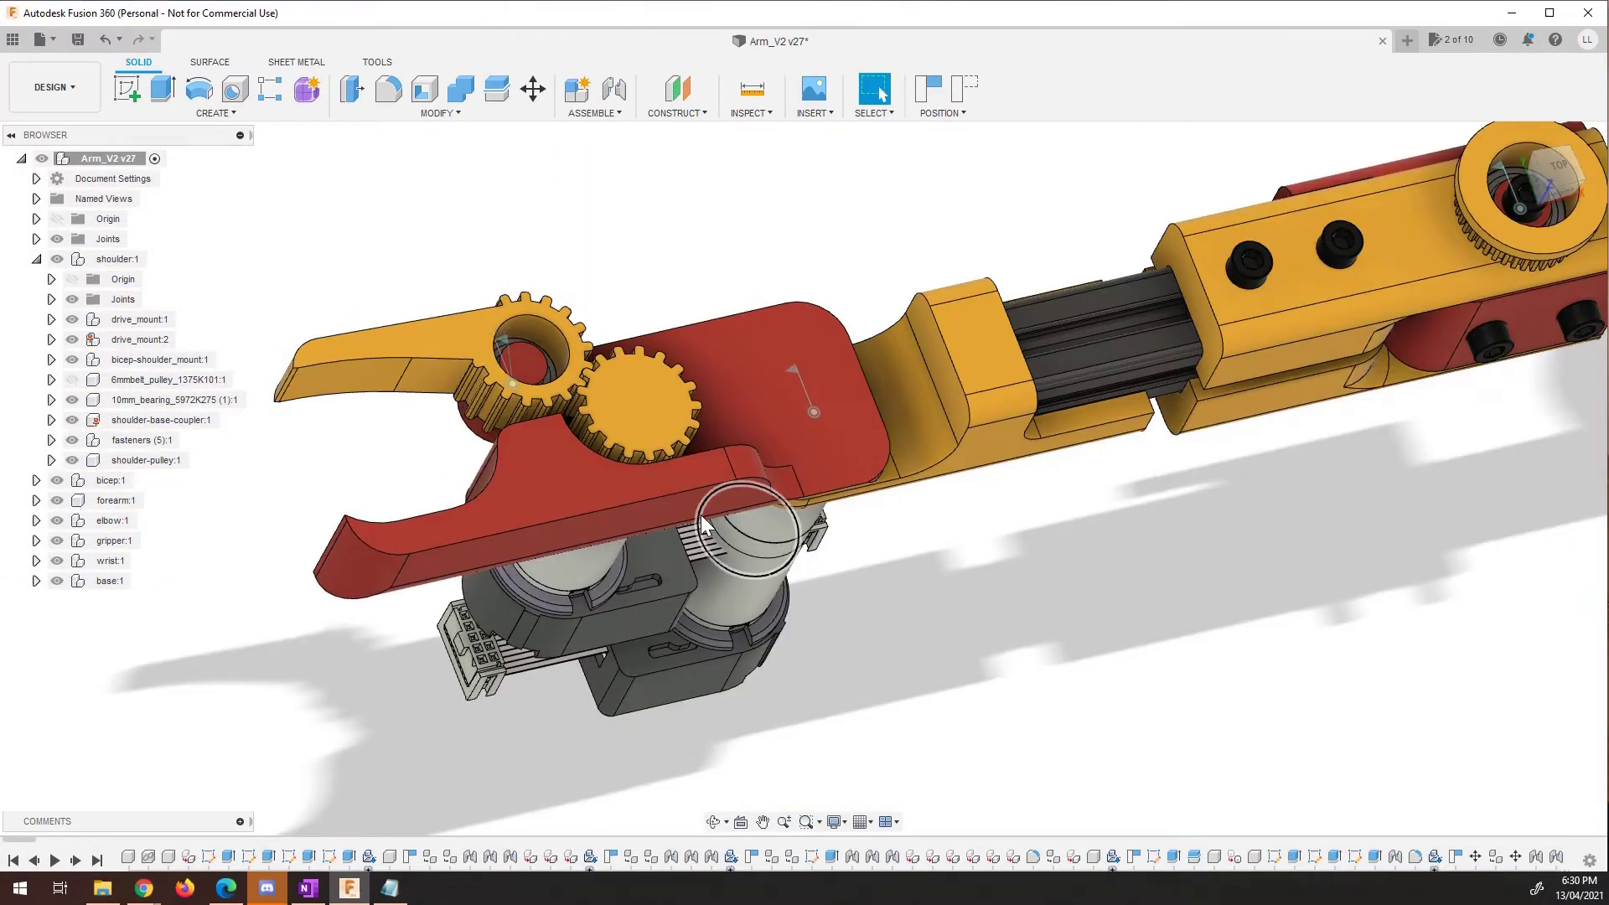
pyautogui.scroll(4, 539, 388)
pyautogui.moveTo(539, 424); pyautogui.dragTo(639, 237)
pyautogui.press('Escape')
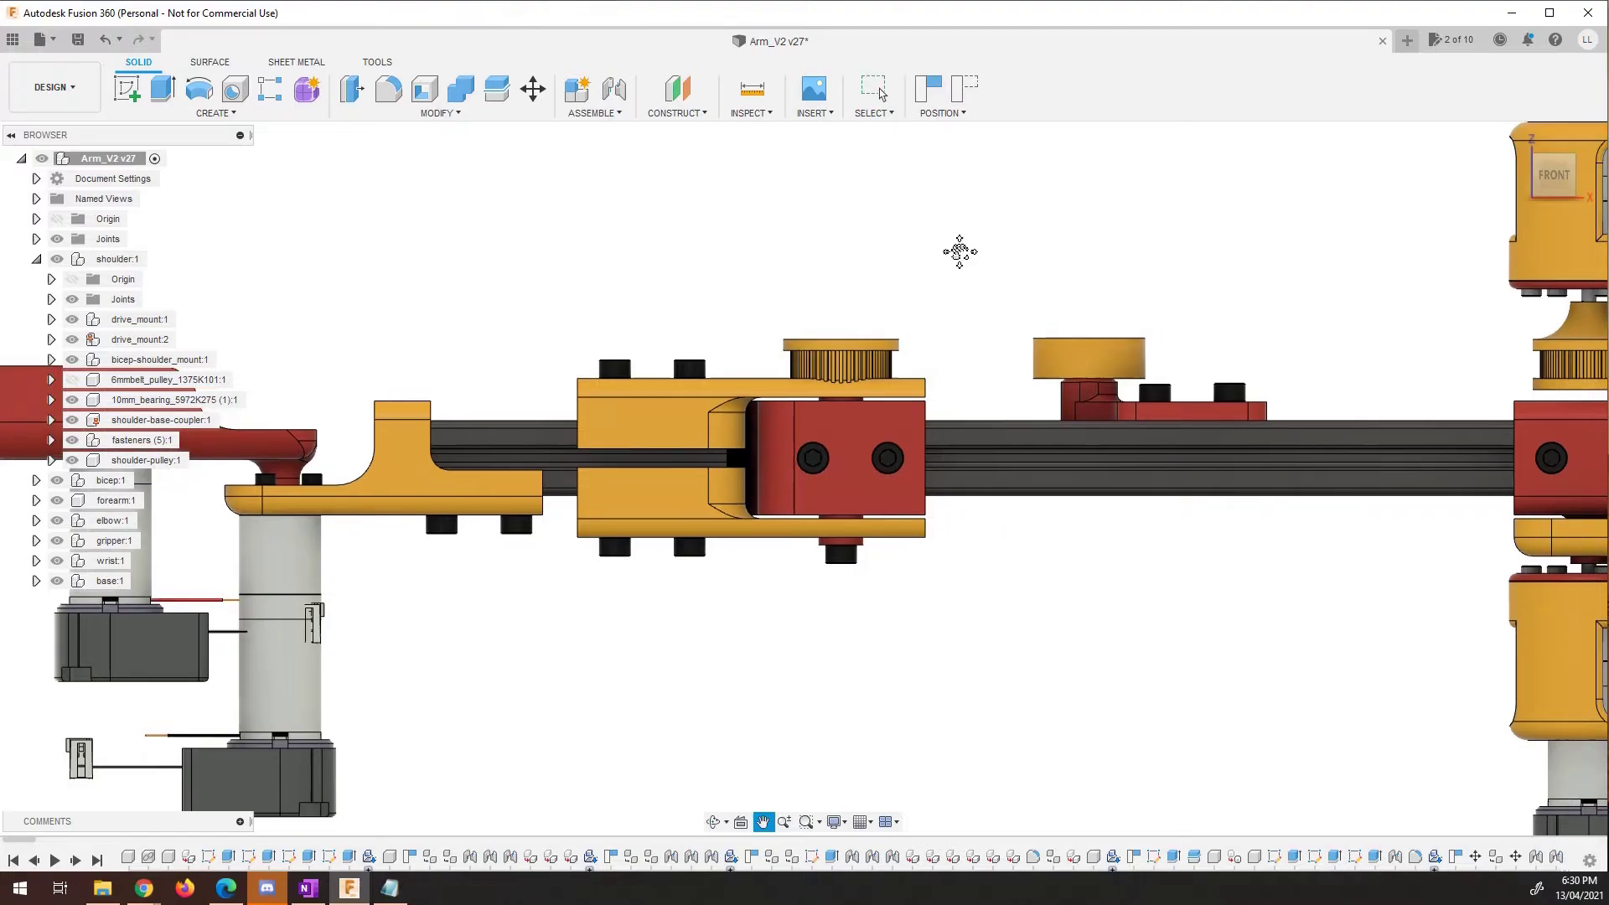
pyautogui.press('F6')
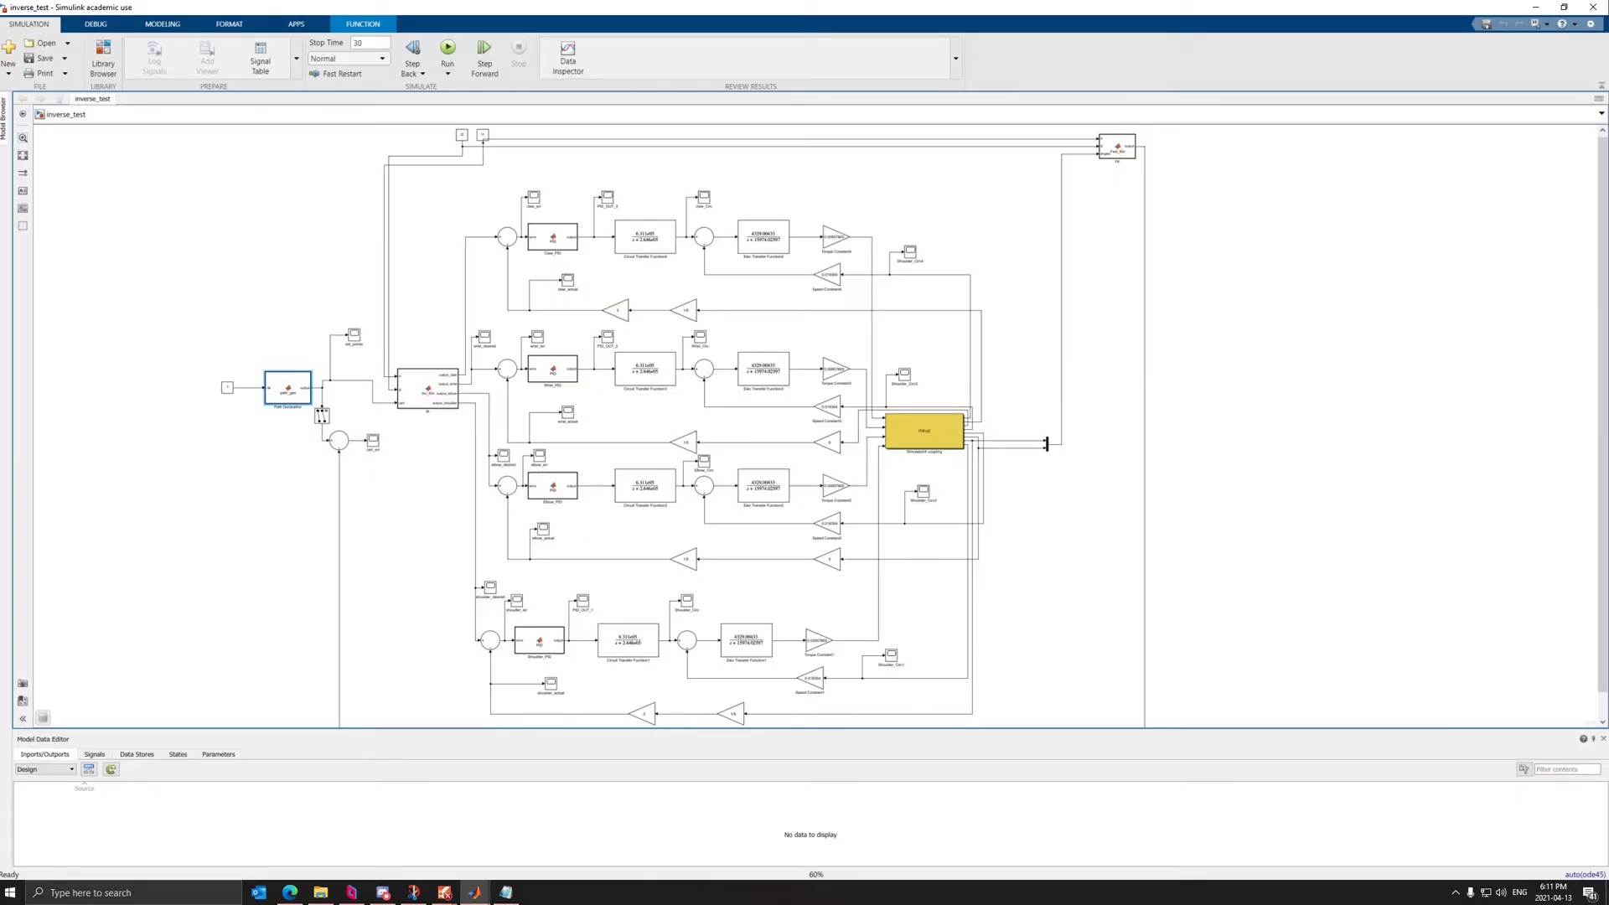
# Step: Open the path_gen MATLAB Function code of inverse_test's Path Generation block in the editor
pyautogui.moveTo(617, 436)
pyautogui.mouseDown()
pyautogui.moveTo(581, 372)
pyautogui.moveTo(604, 439)
pyautogui.mouseUp()
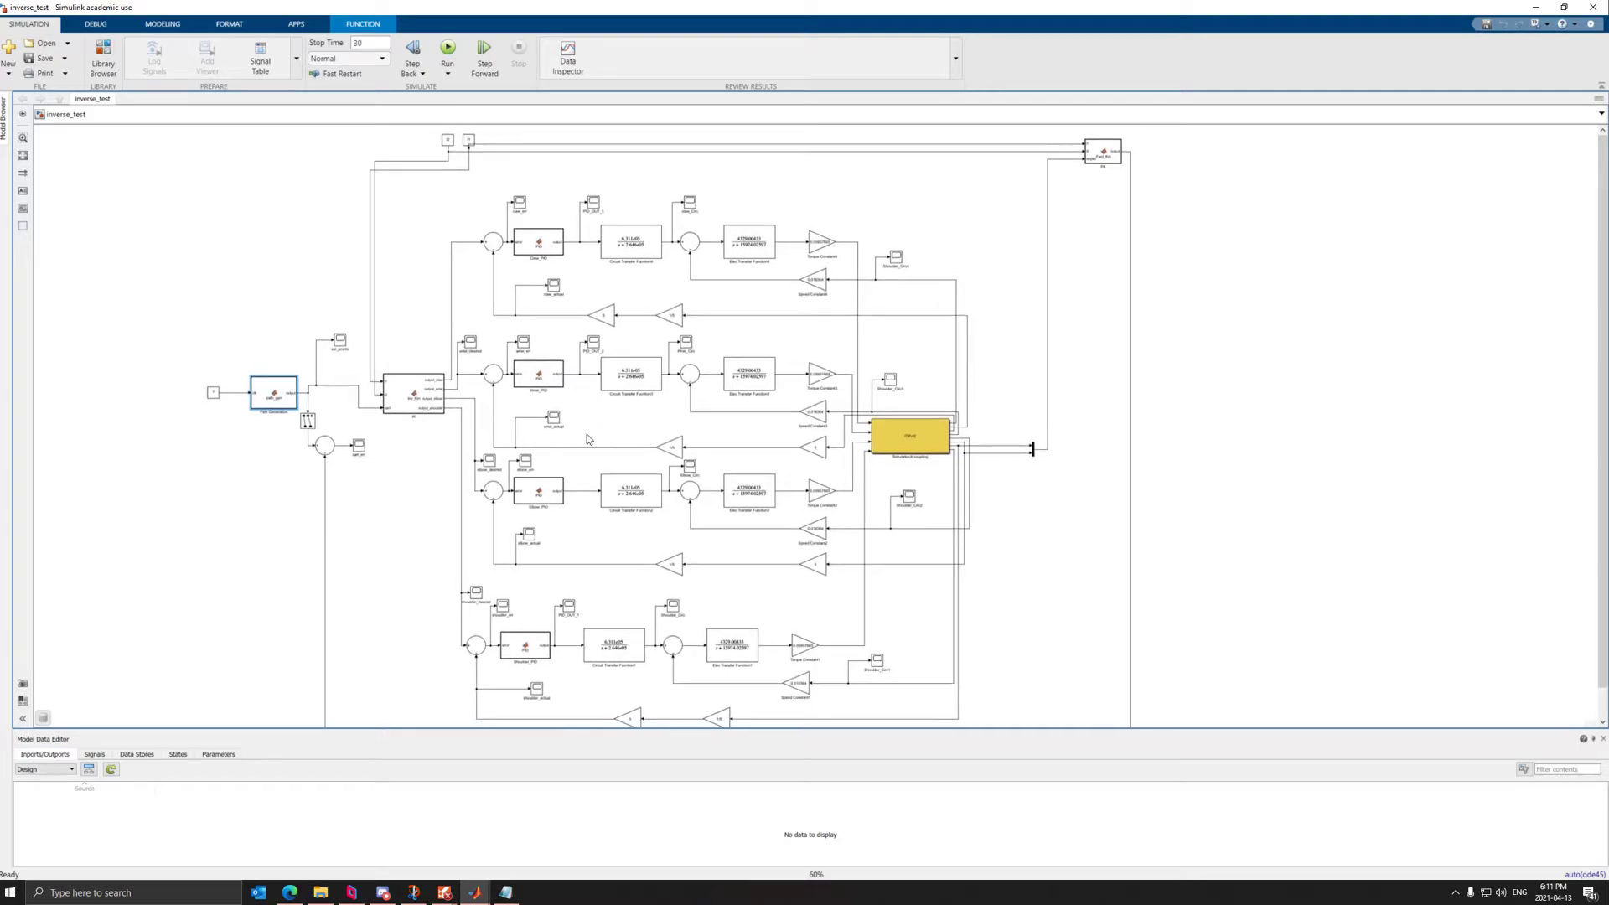
pyautogui.doubleClick(278, 401)
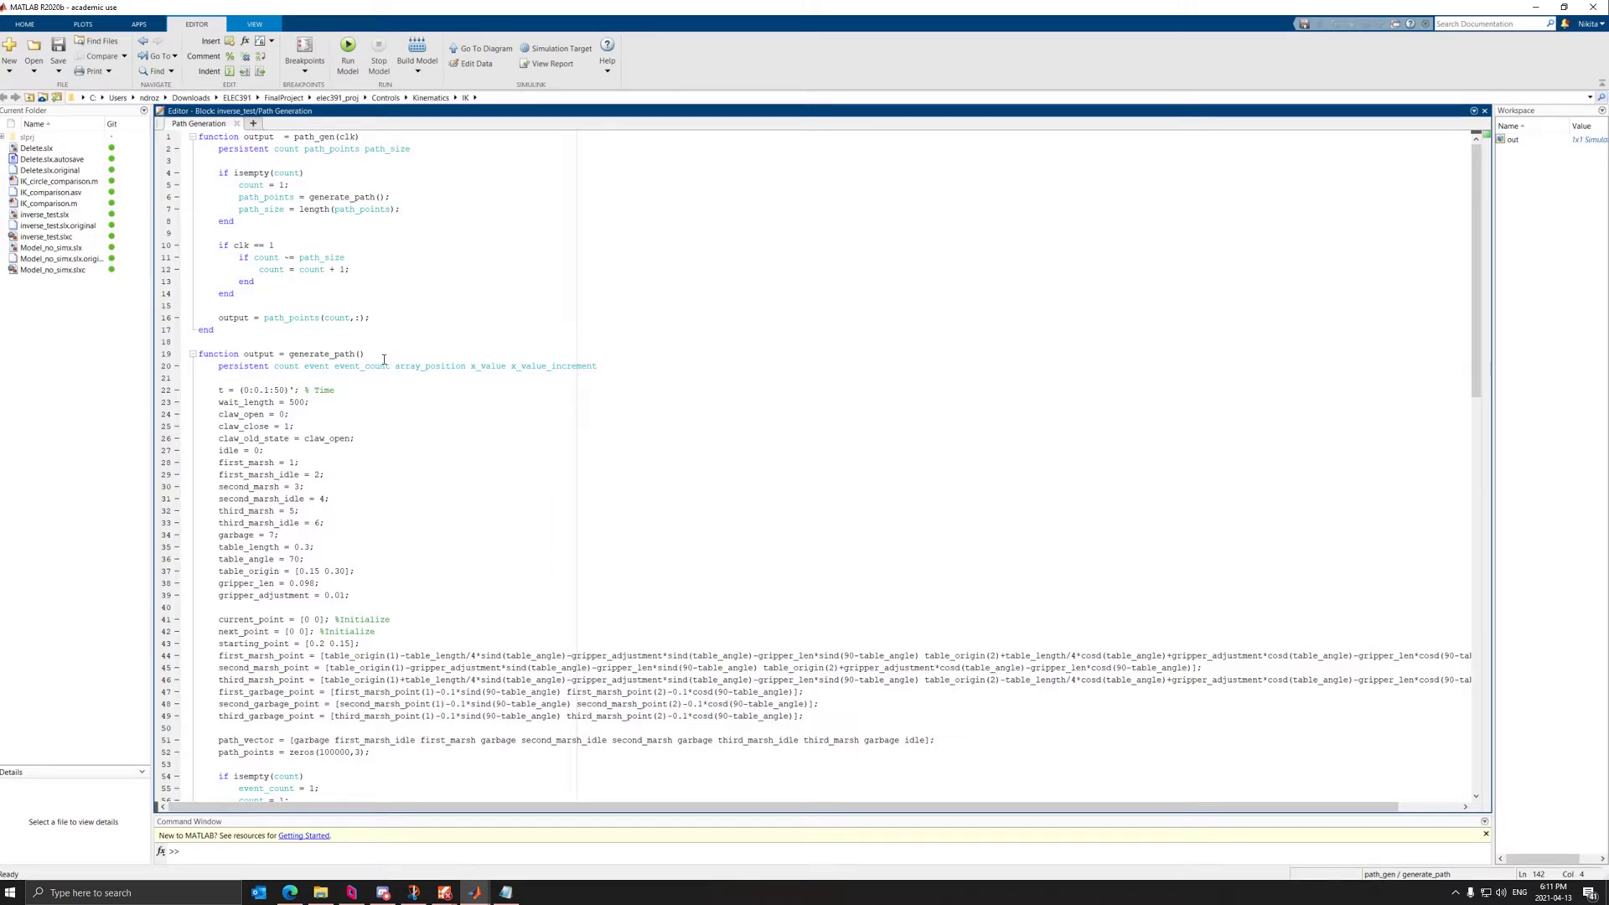
pyautogui.moveTo(334, 366)
pyautogui.scroll(-5, 340, 421)
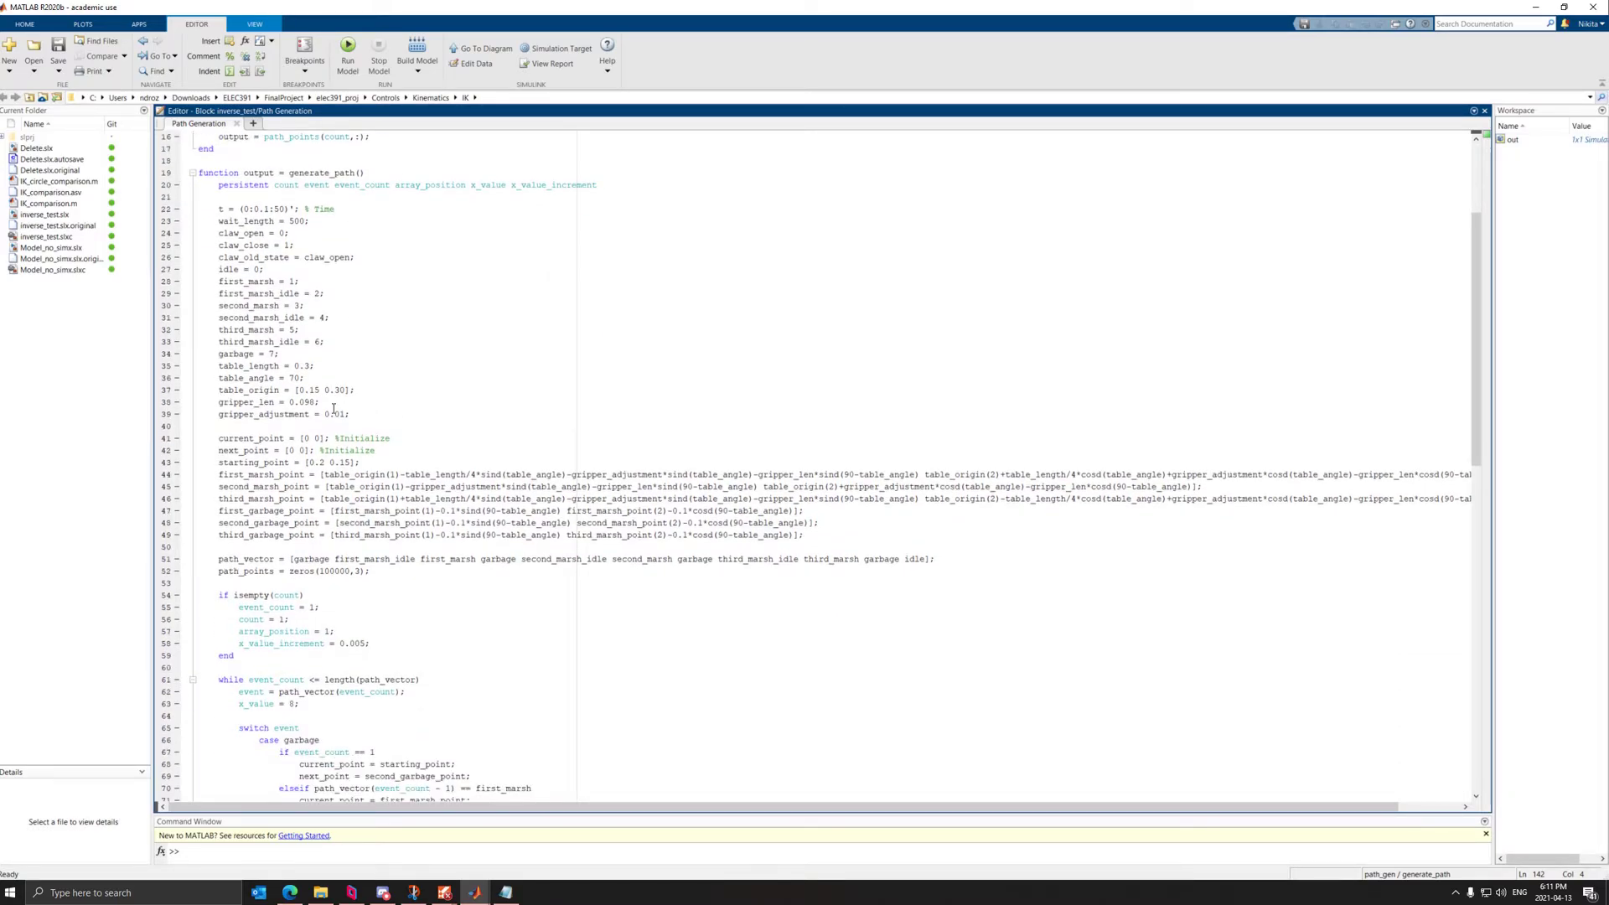
pyautogui.moveTo(360, 392); pyautogui.dragTo(304, 391)
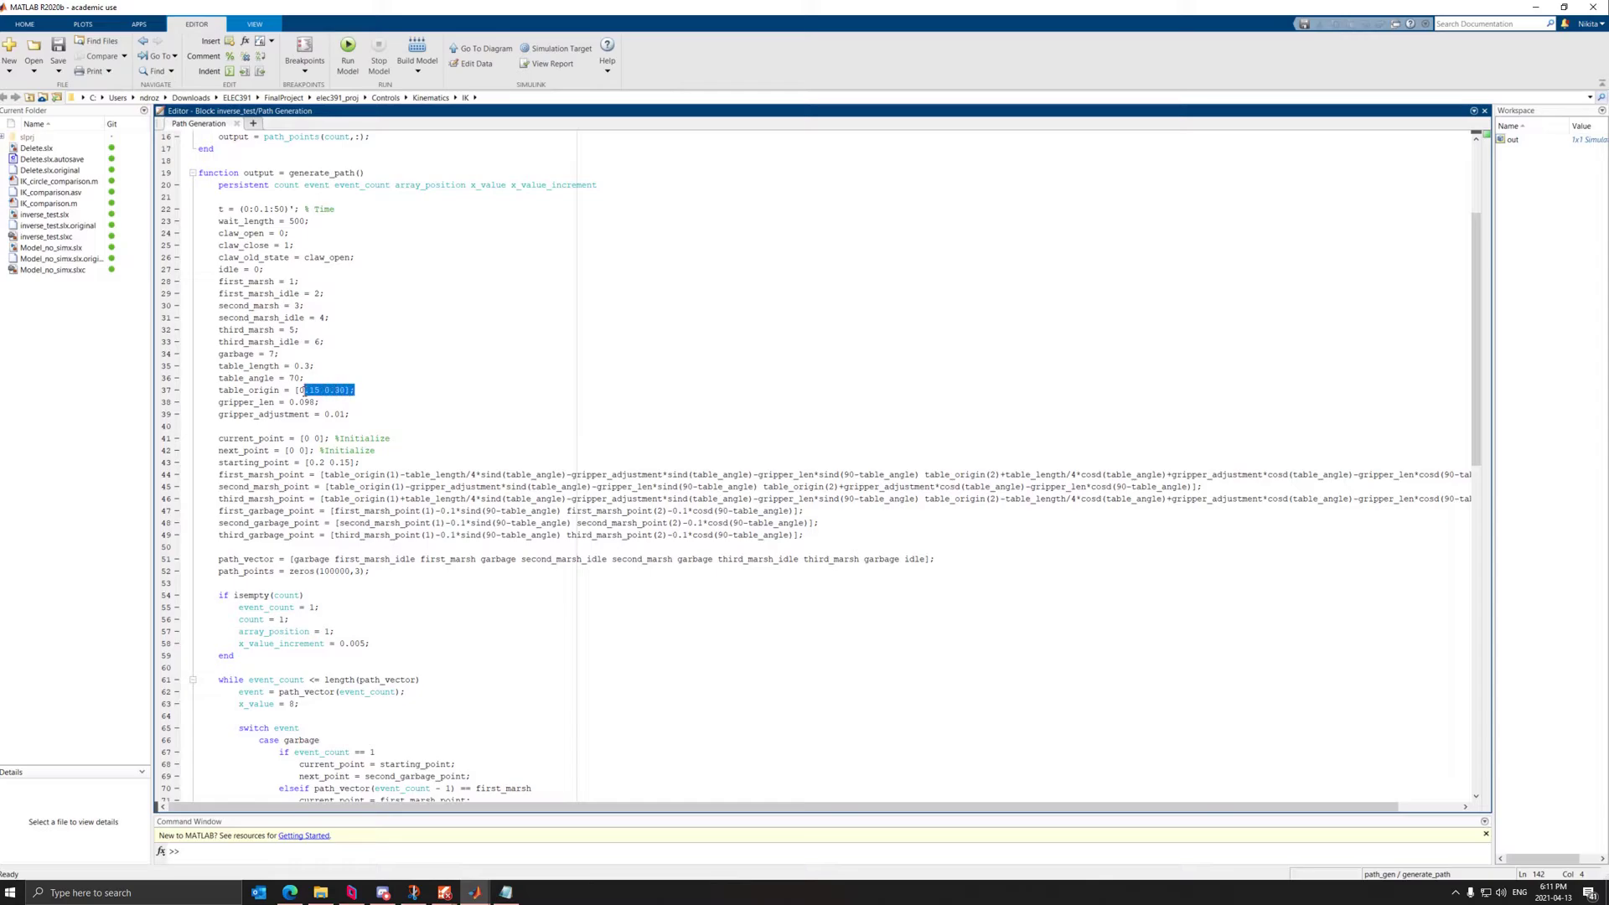
pyautogui.click(362, 393)
pyautogui.click(337, 392)
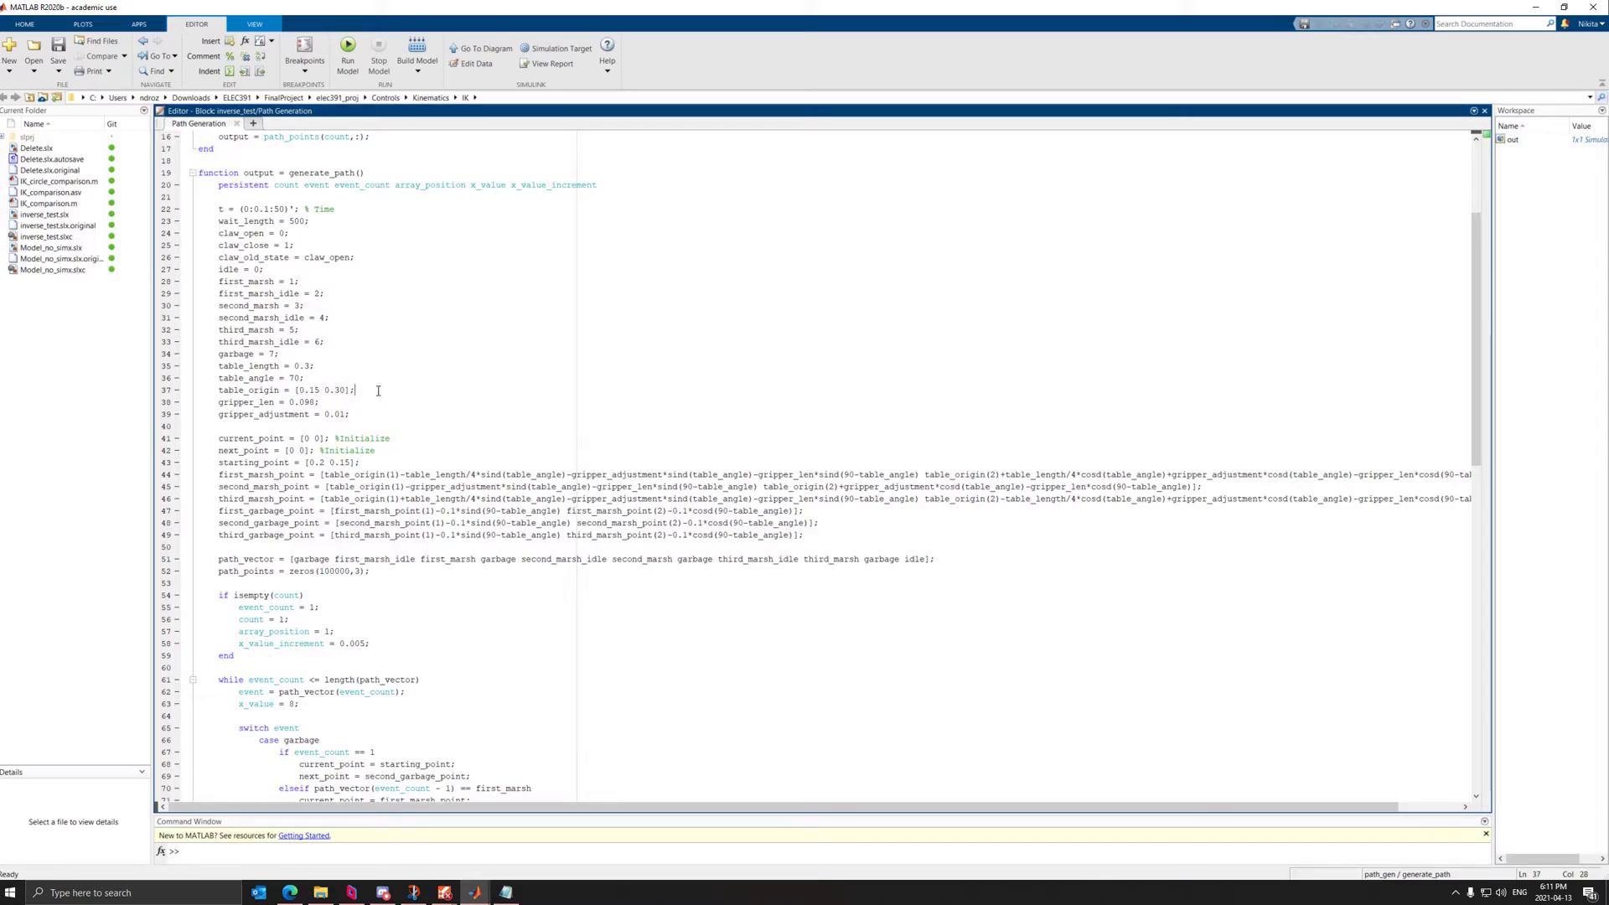
pyautogui.moveTo(209, 476); pyautogui.dragTo(805, 536)
pyautogui.click(807, 537)
# Step: Scroll through the while loop, highlighting the 5000 limit (line 111) and length(t) lines 115–116
pyautogui.scroll(-20, 400, 573)
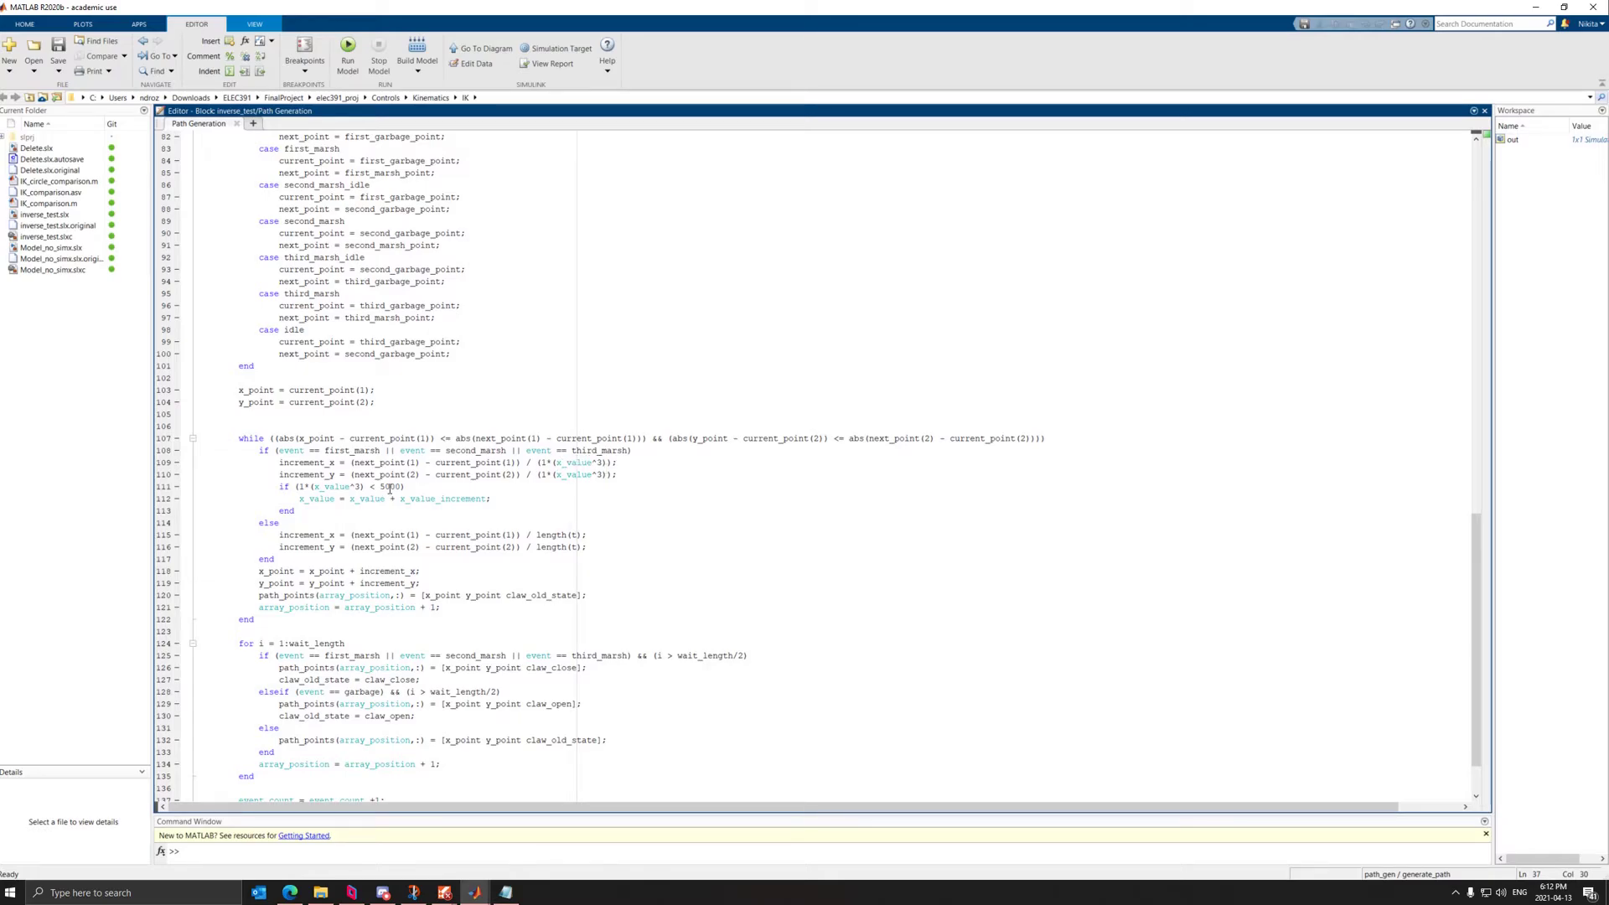
pyautogui.moveTo(578, 463)
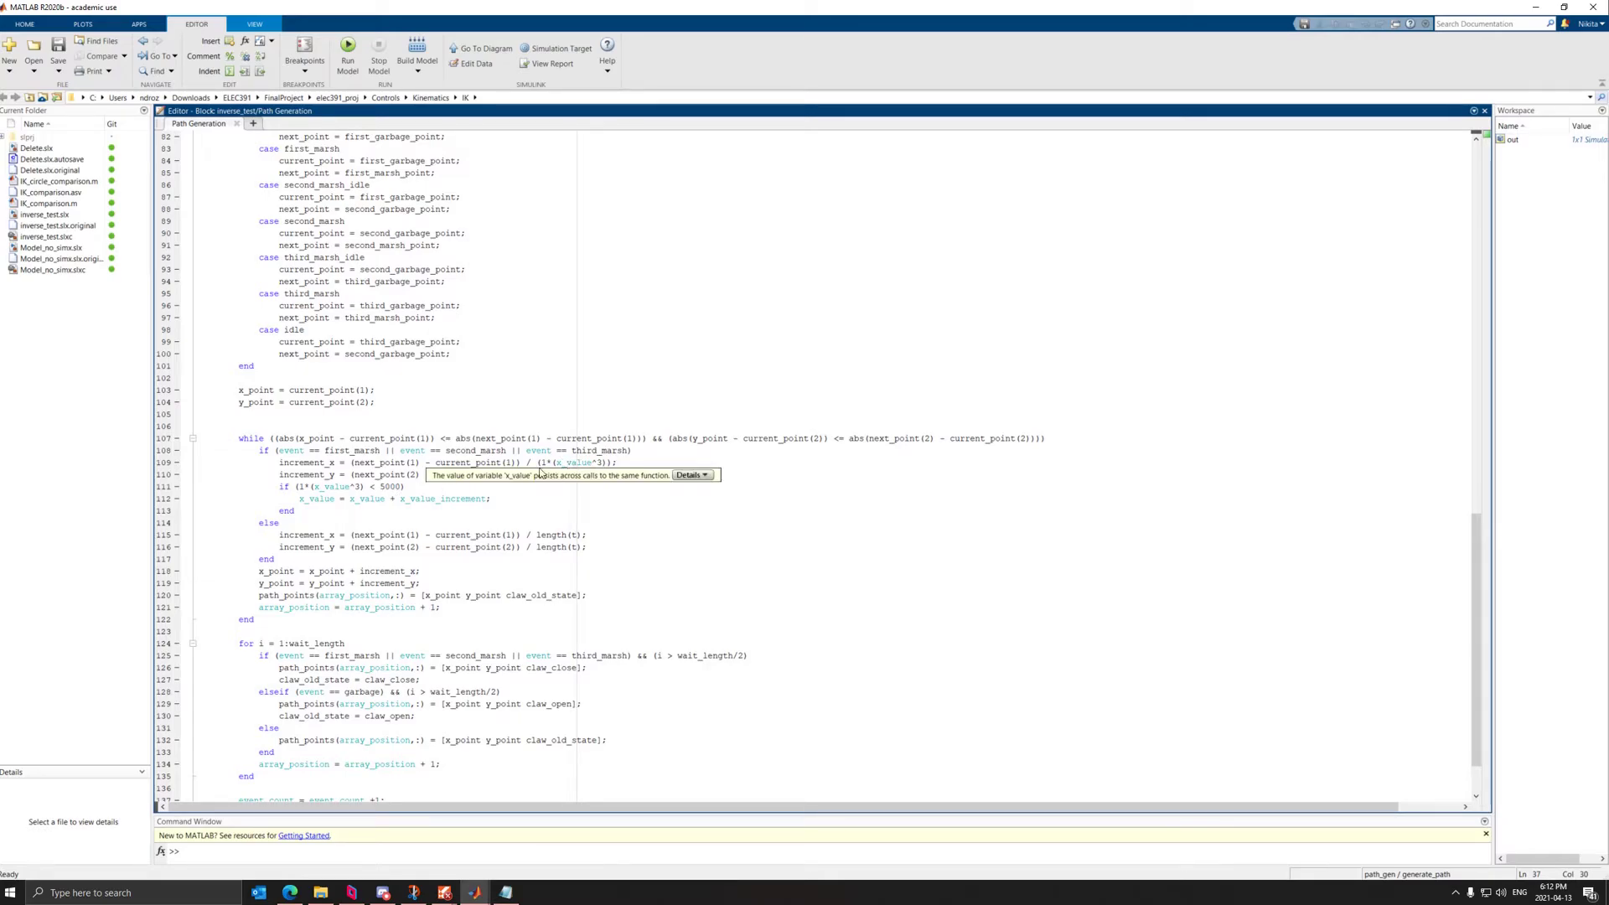
pyautogui.doubleClick(390, 487)
pyautogui.click(406, 488)
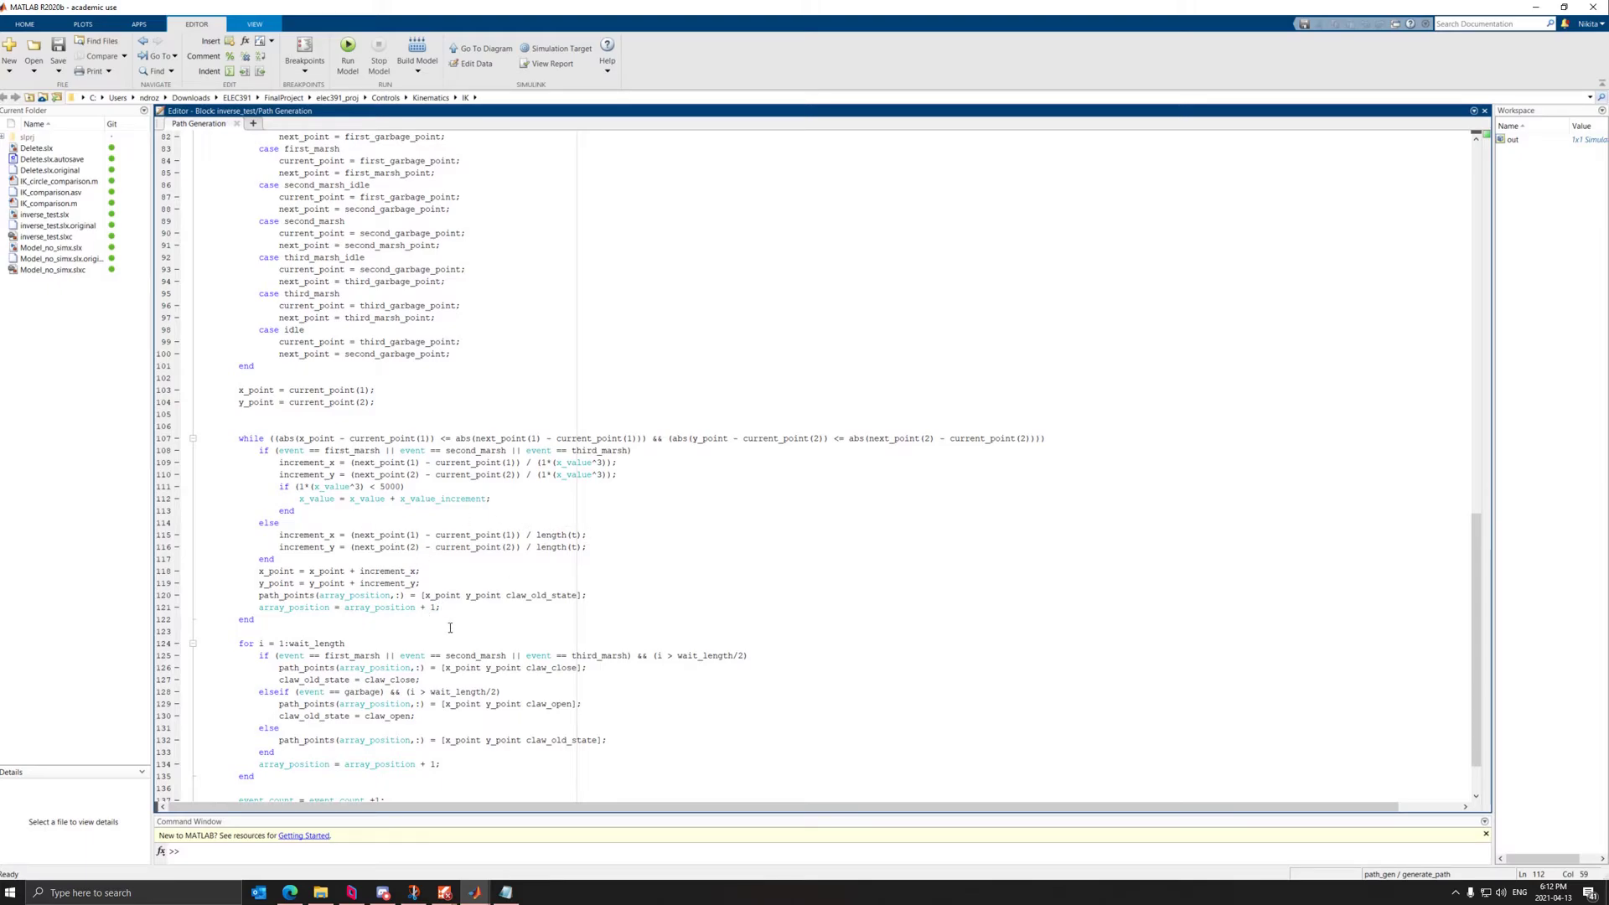
pyautogui.moveTo(588, 549); pyautogui.dragTo(536, 534)
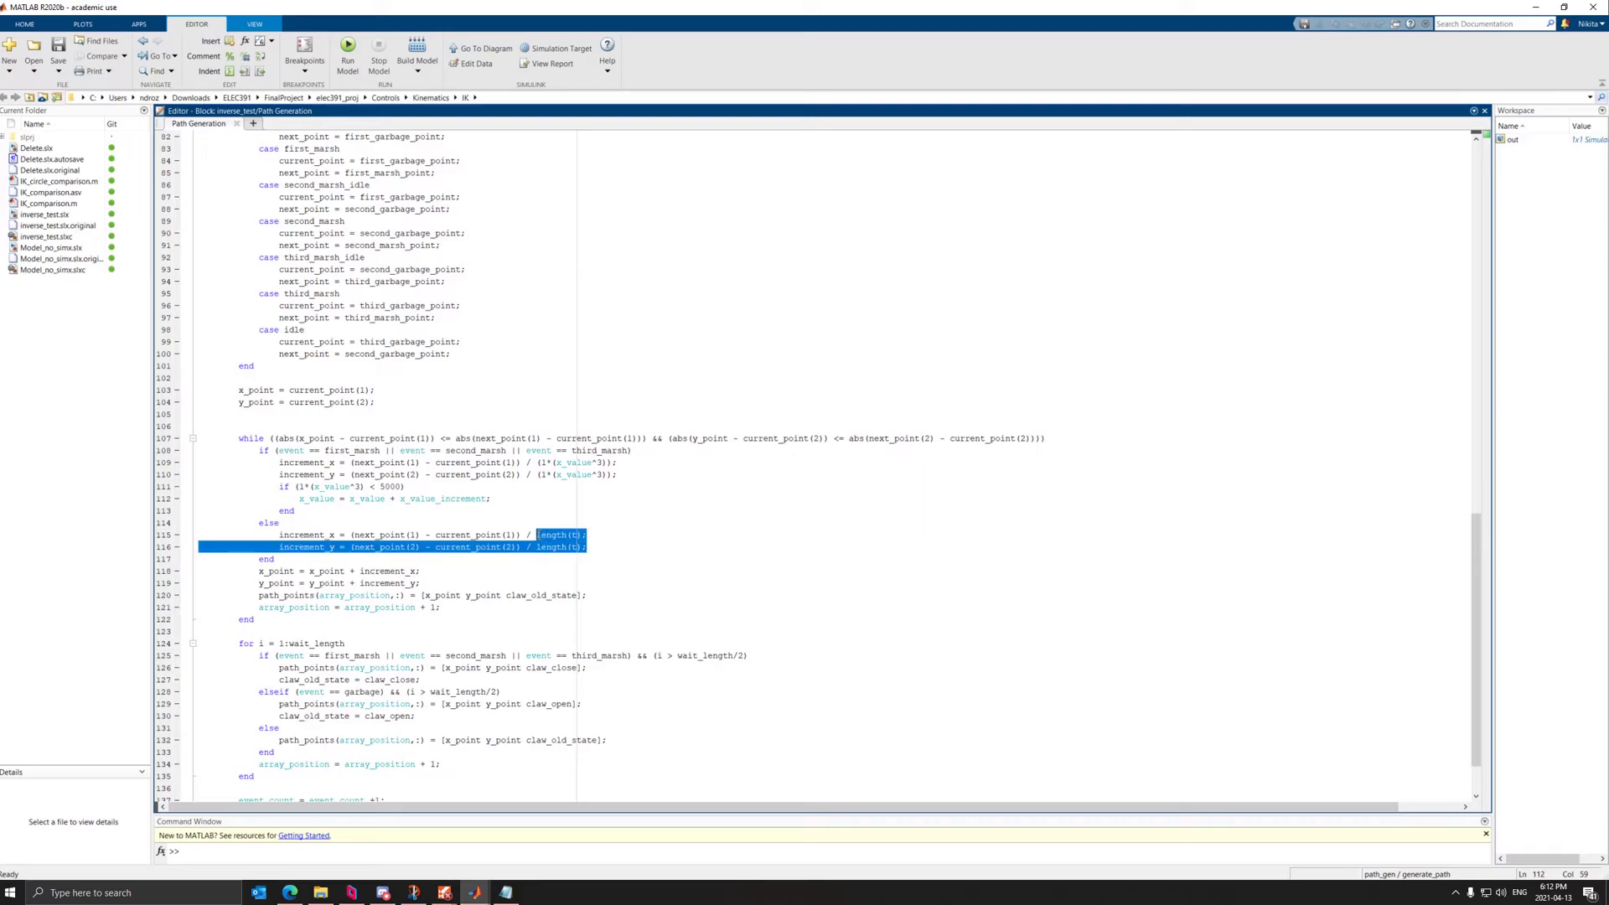
pyautogui.click(578, 535)
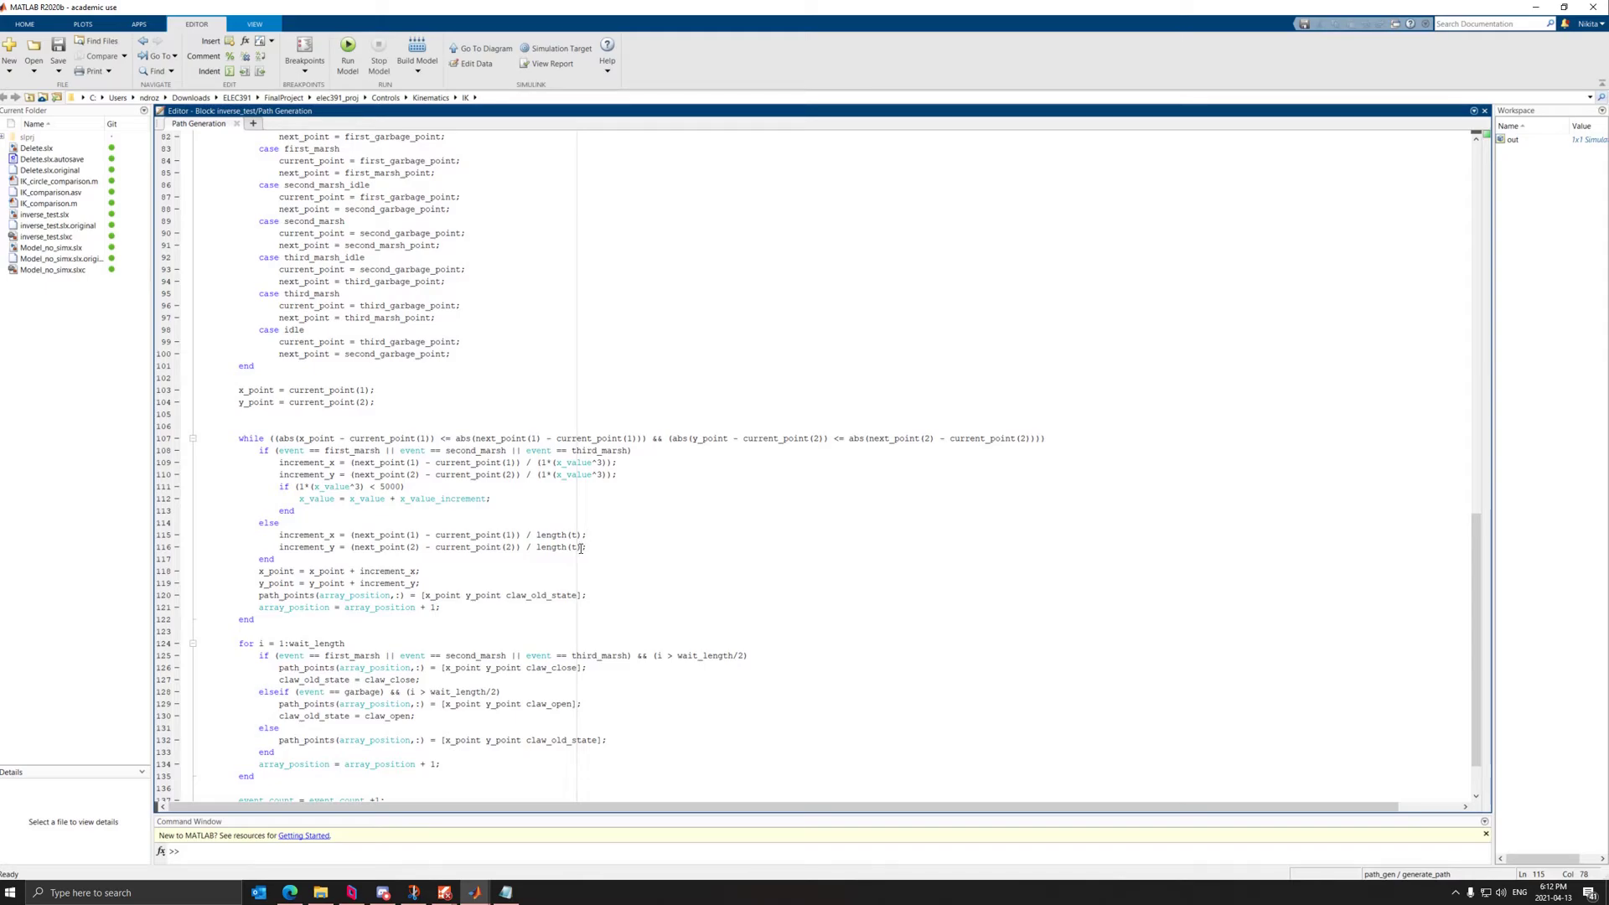
pyautogui.scroll(-2, 579, 577)
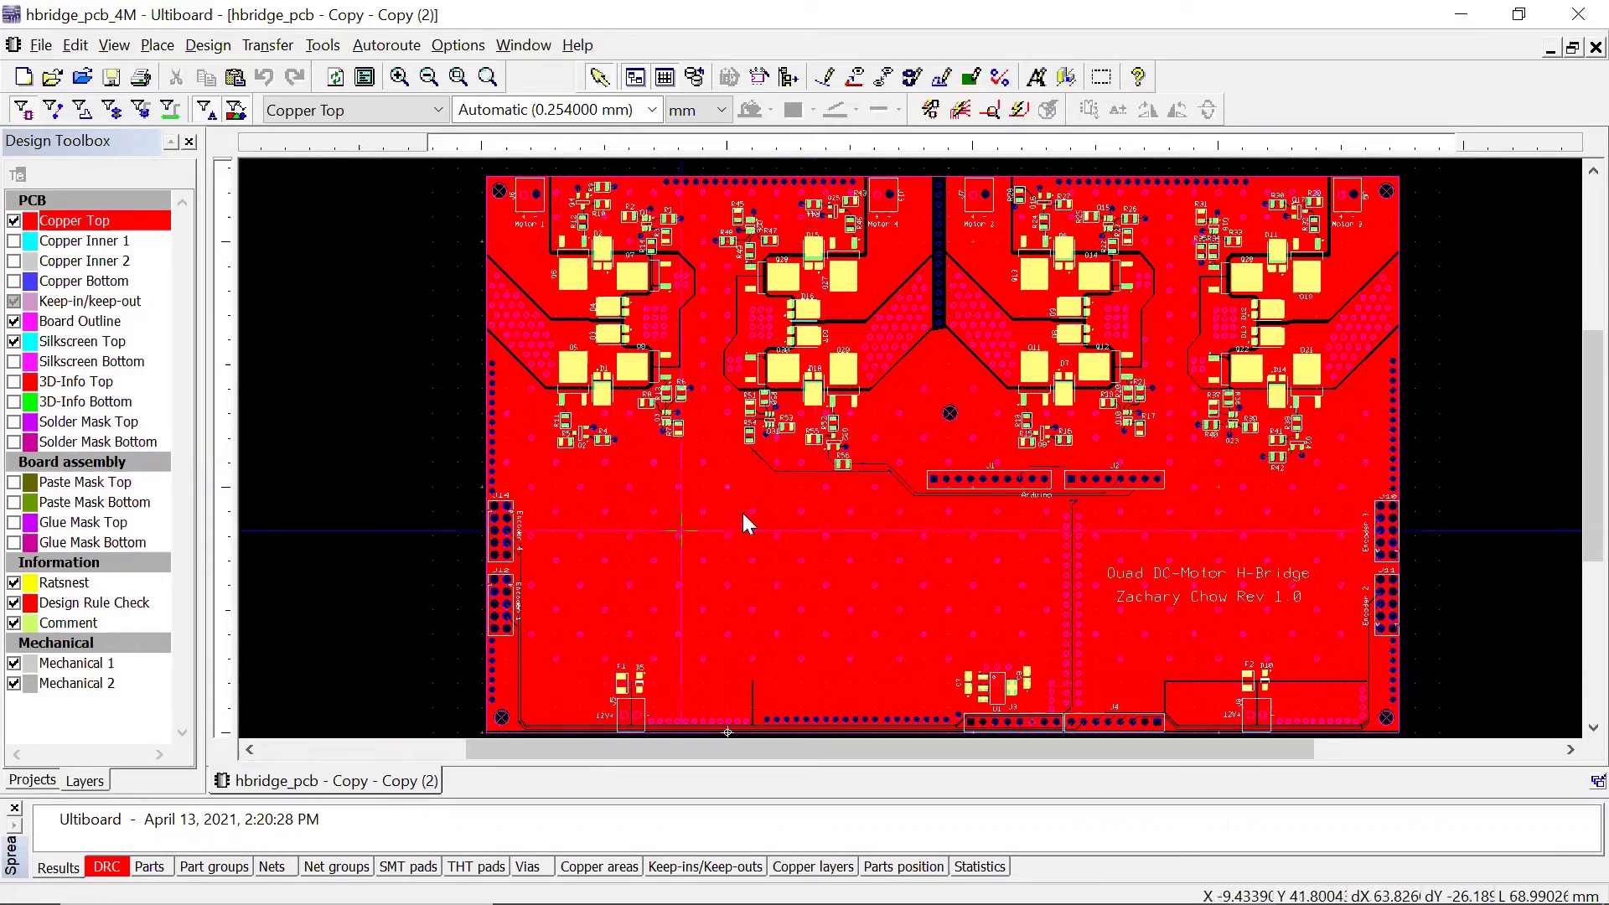
# Step: Zoom to the board's top edge by the Motor connectors and box-select Q6, then Q27
pyautogui.scroll(2, 708, 340)
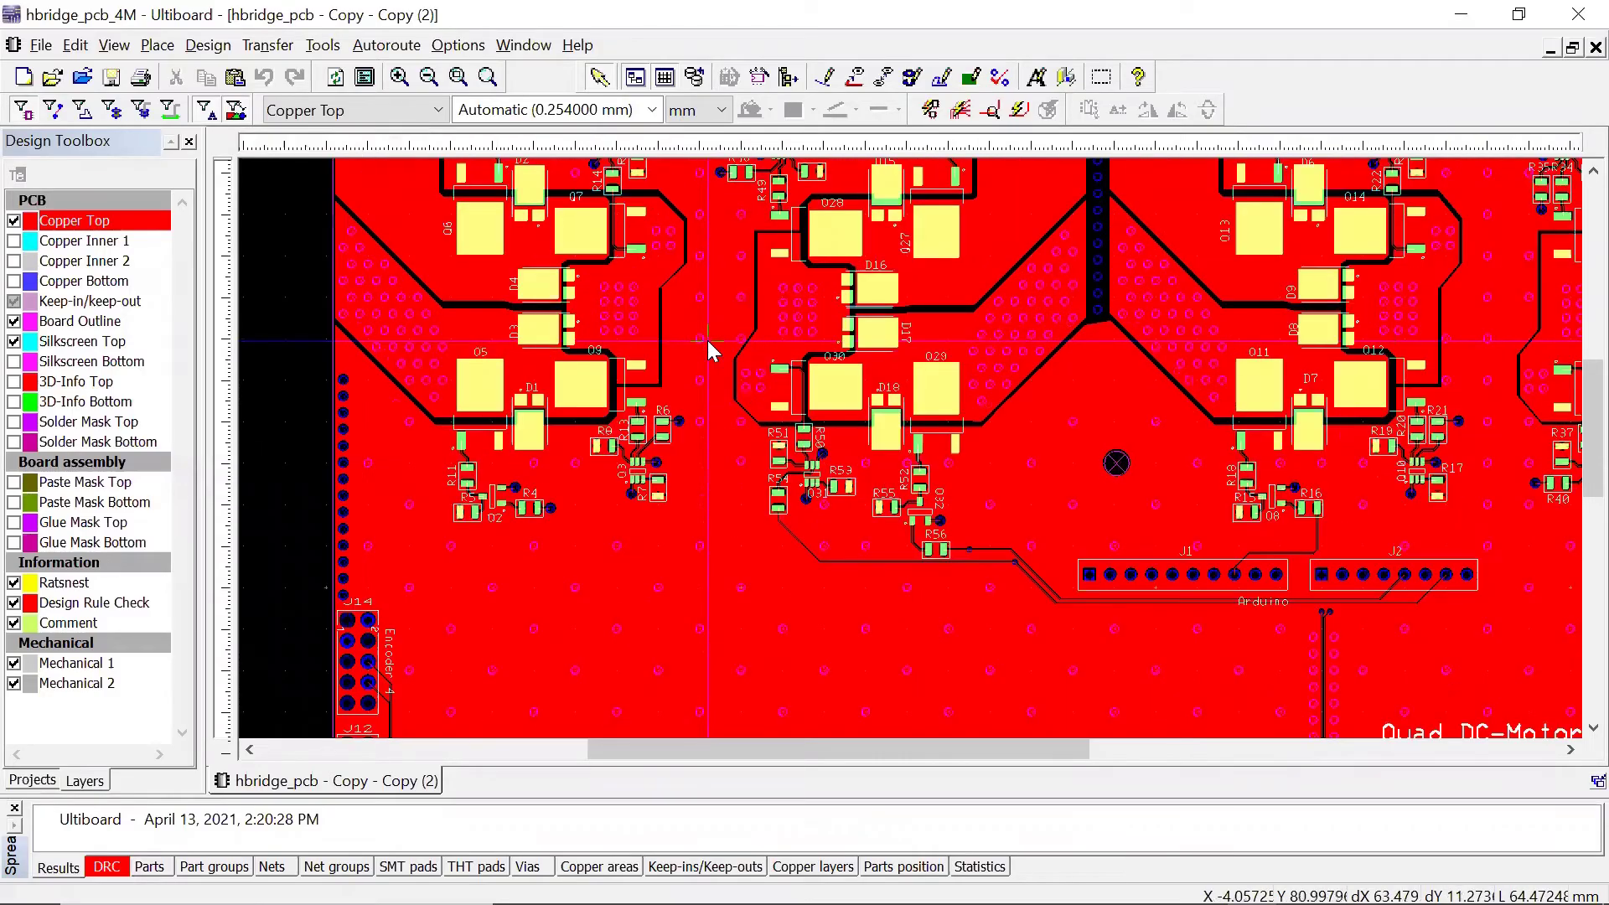
pyautogui.moveTo(704, 313); pyautogui.dragTo(682, 444)
pyautogui.moveTo(401, 315); pyautogui.dragTo(483, 401)
pyautogui.moveTo(984, 409); pyautogui.dragTo(936, 369)
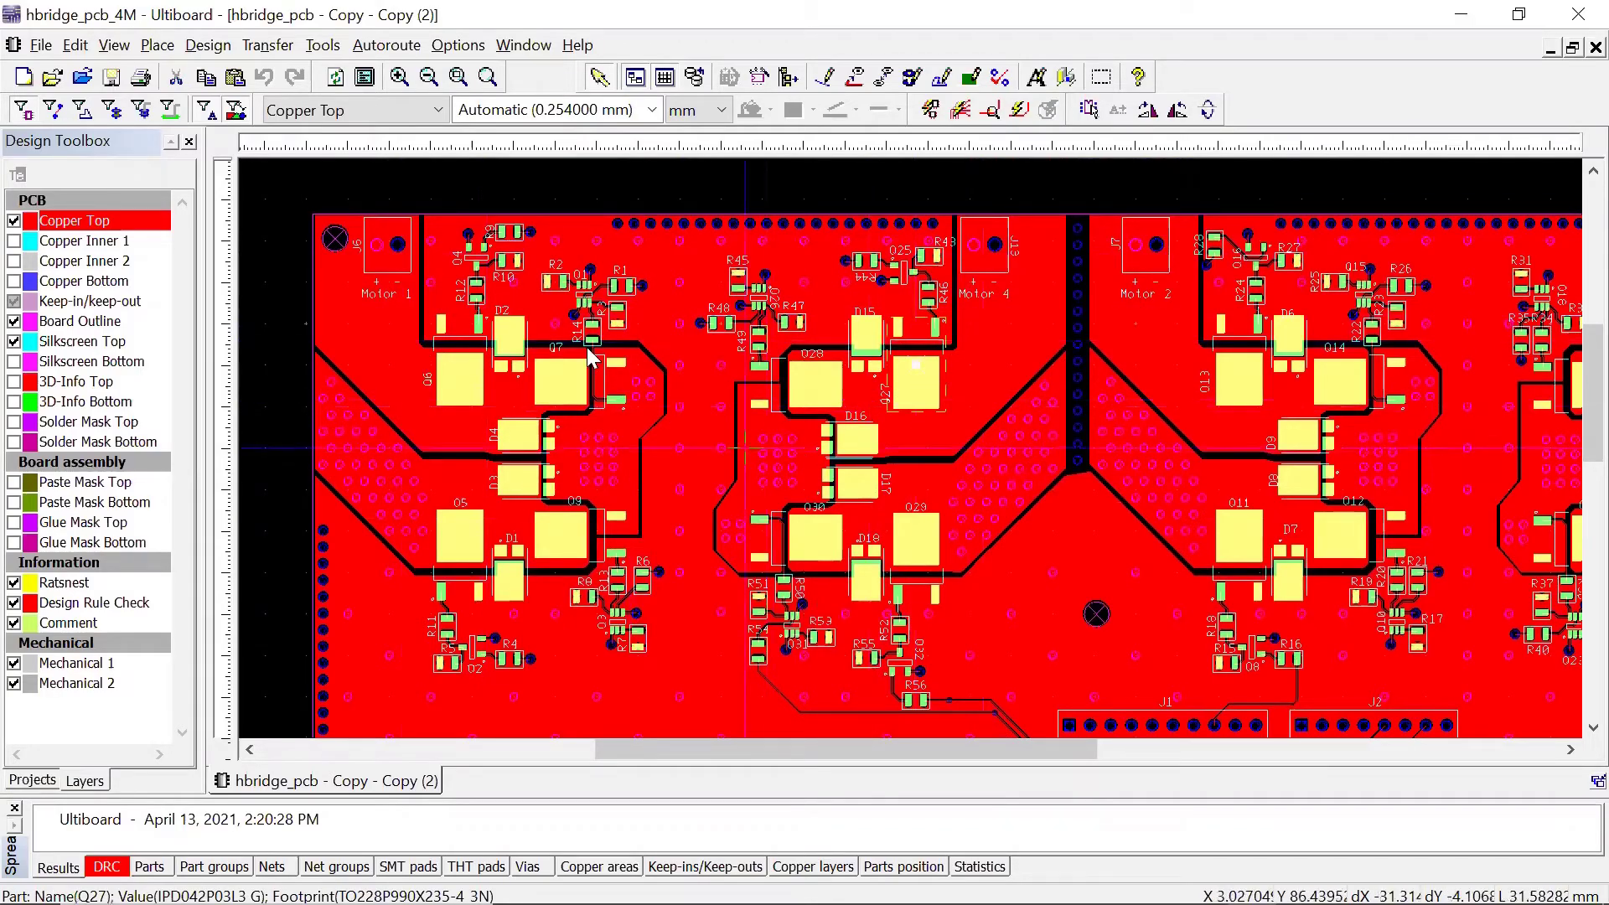
pyautogui.click(696, 349)
# Step: Zoom around the driver stage and select a via and the nearby components
pyautogui.scroll(1, 645, 311)
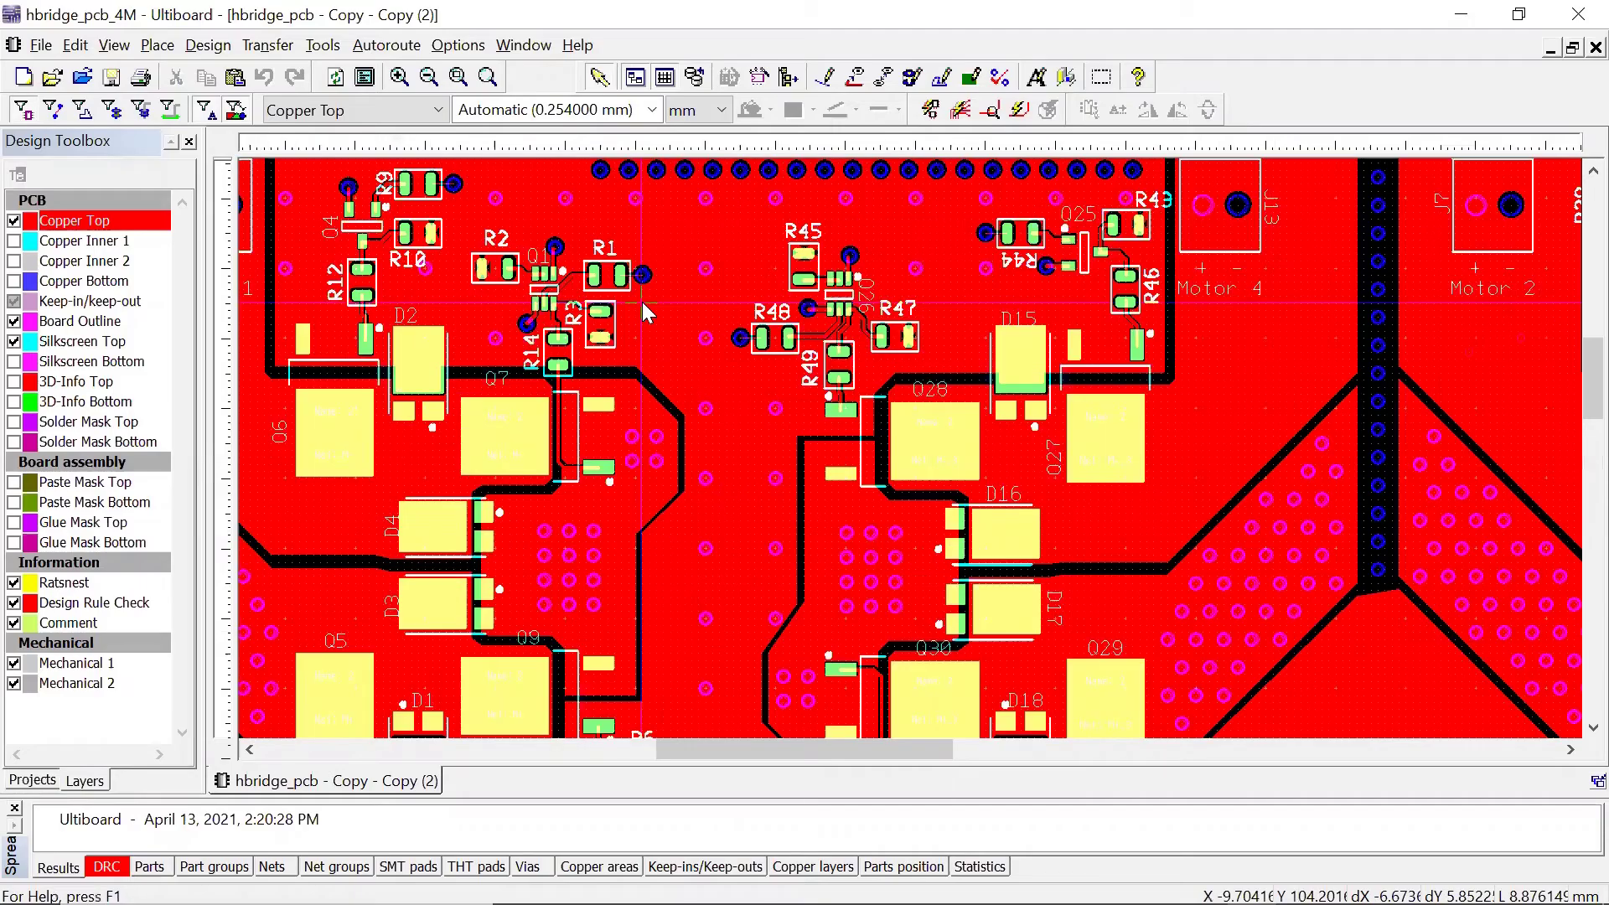
pyautogui.scroll(-1, 712, 485)
pyautogui.scroll(-2, 711, 510)
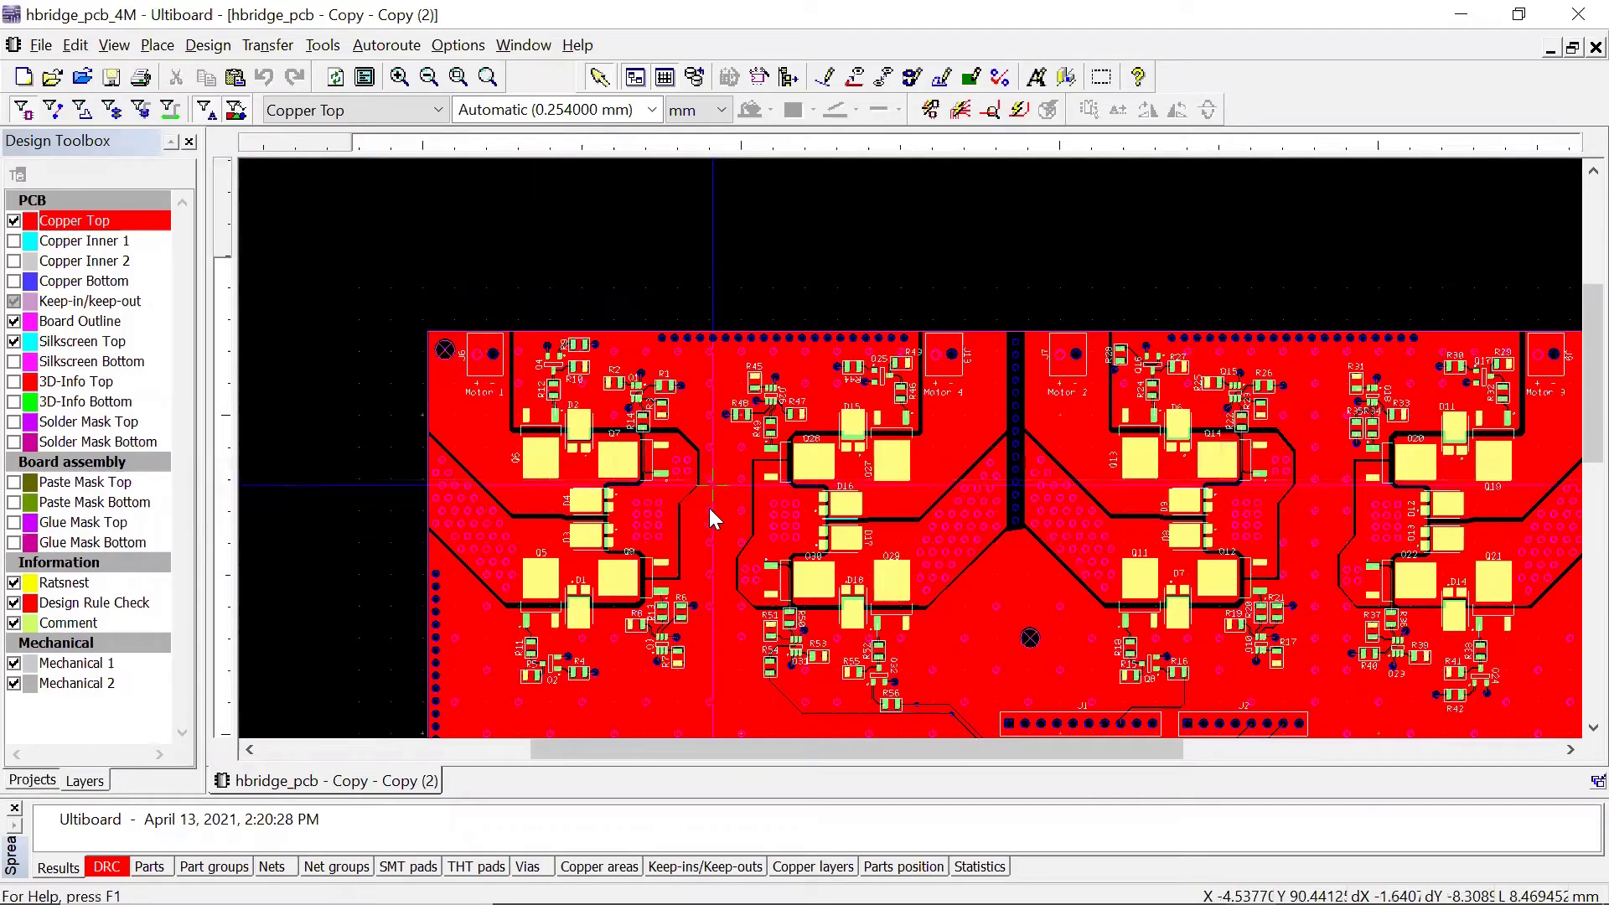
pyautogui.scroll(2, 727, 495)
pyautogui.click(695, 468)
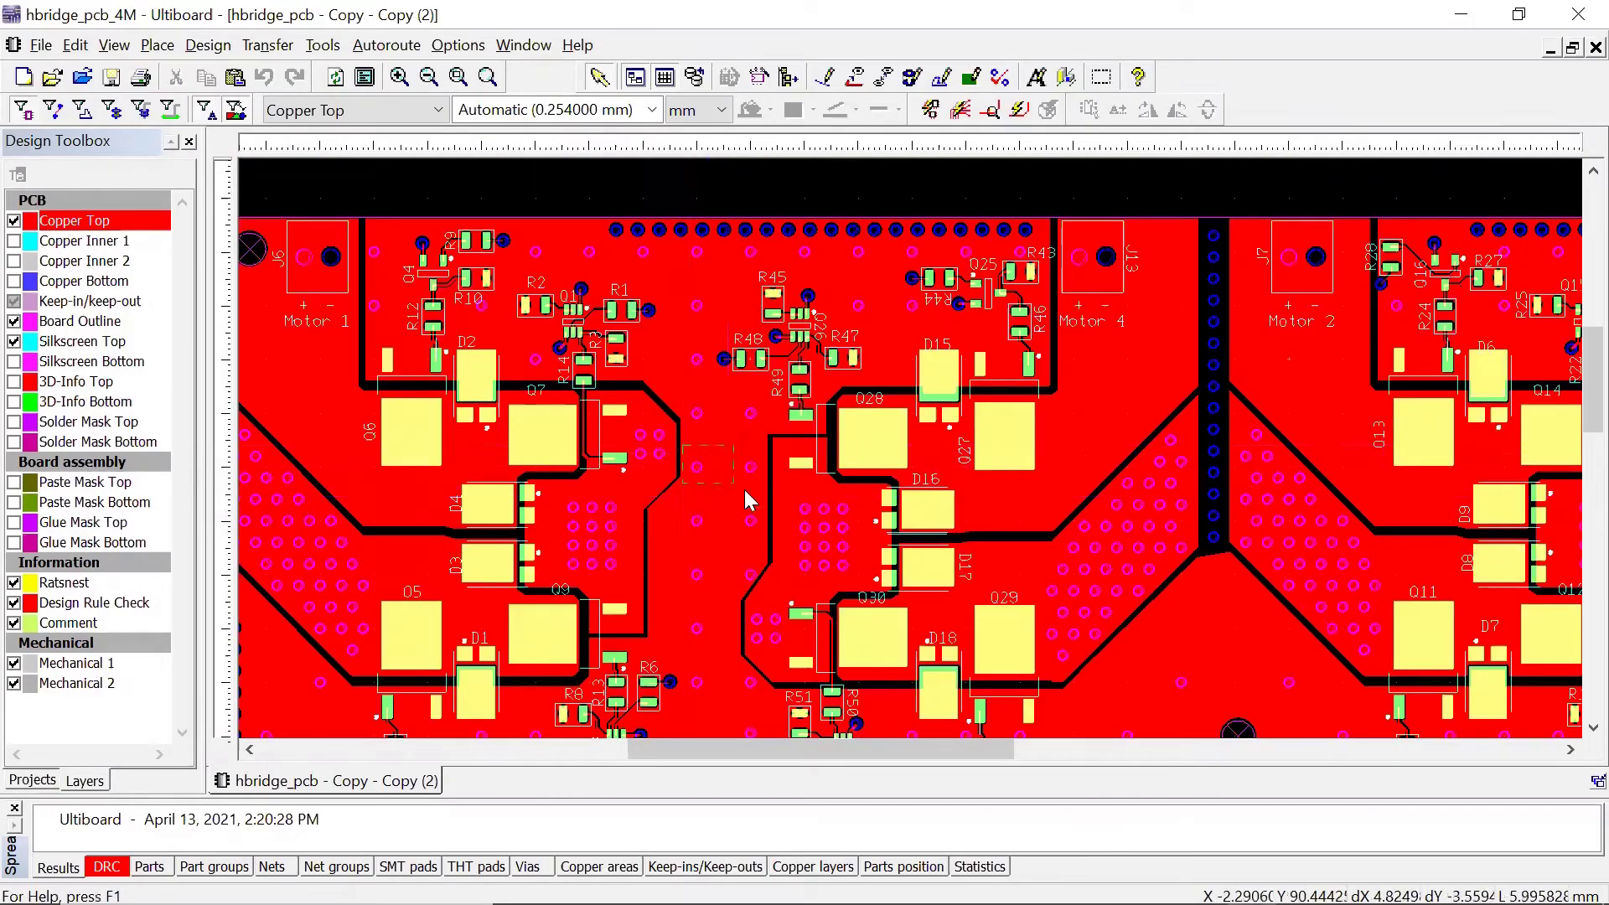
pyautogui.moveTo(768, 524); pyautogui.dragTo(768, 533)
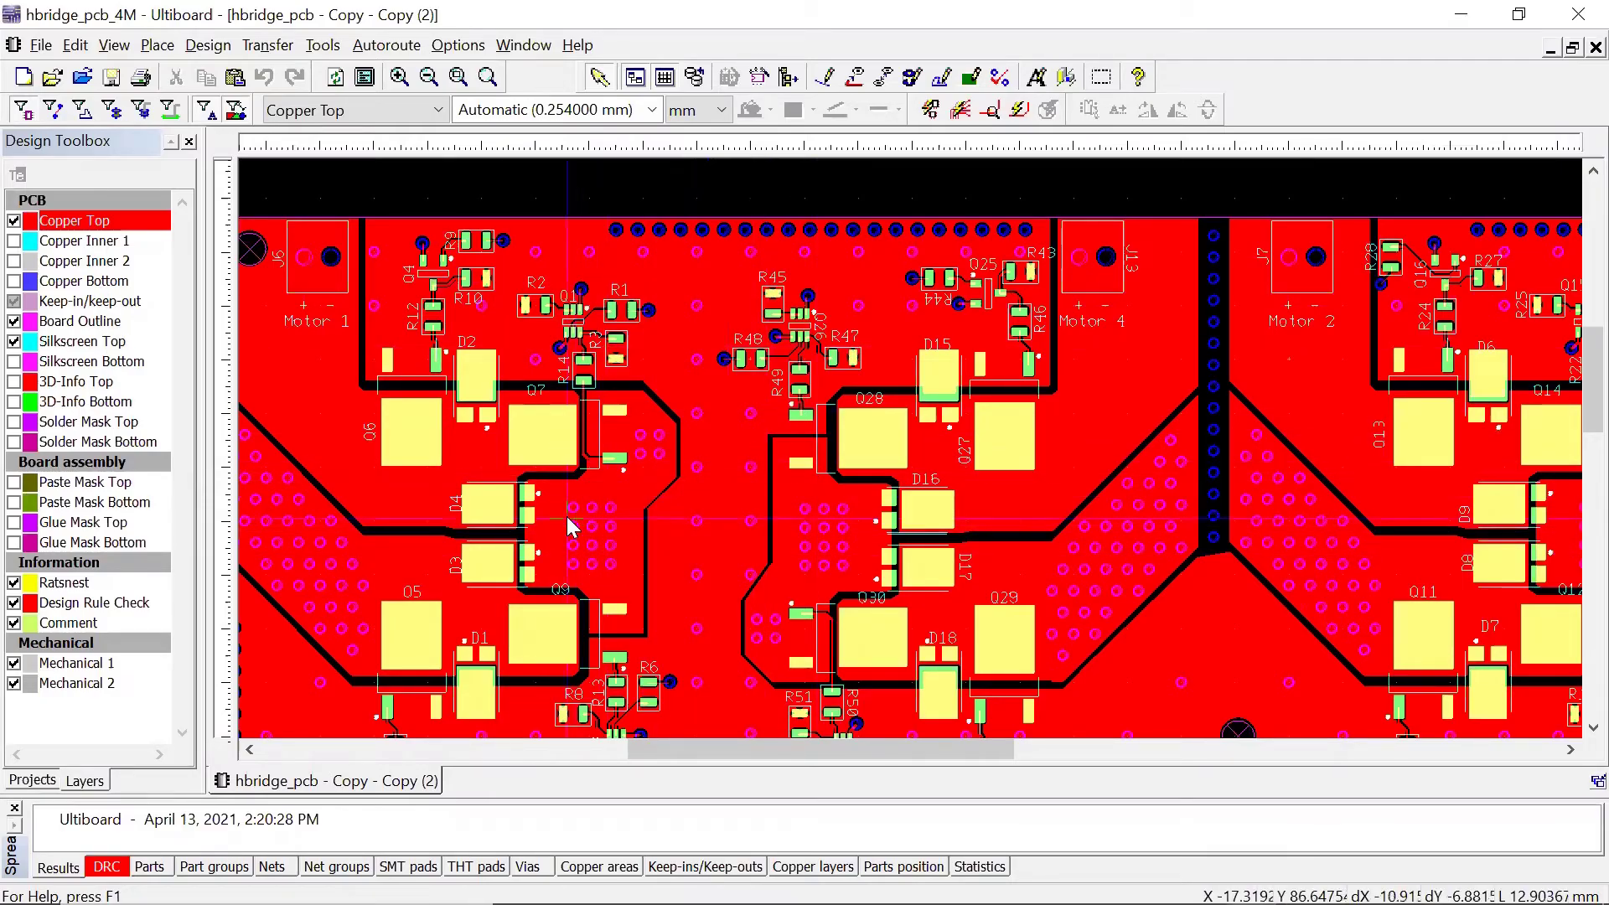
# Step: Make Copper Bottom the active layer and hide the Copper Top layer
pyautogui.click(77, 284)
pyautogui.click(14, 222)
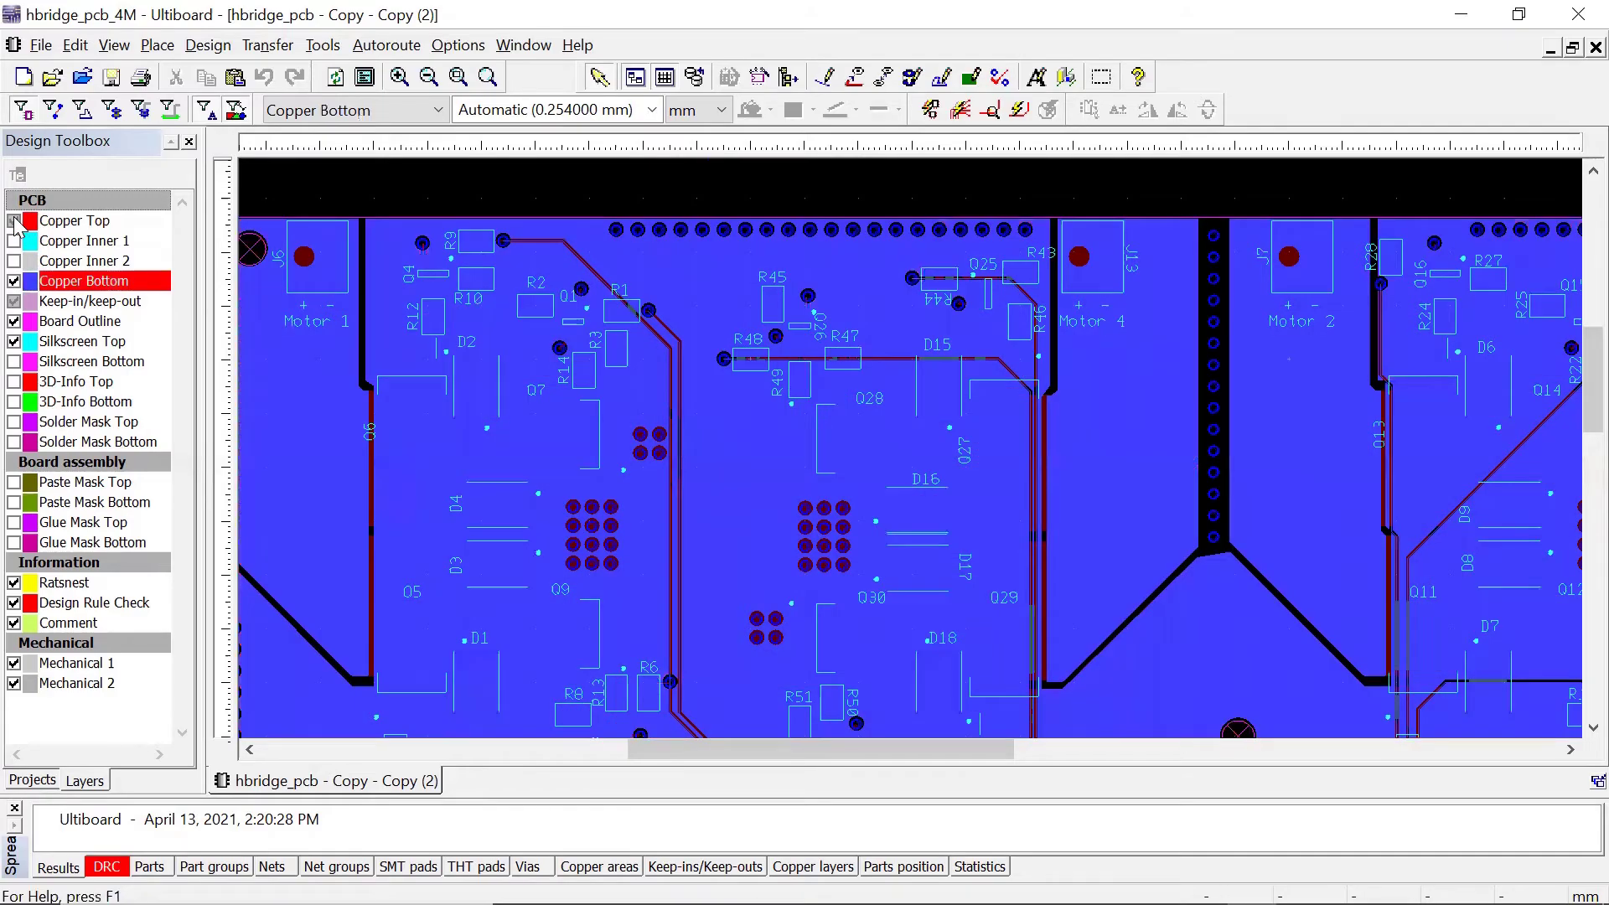
pyautogui.scroll(-2, 563, 490)
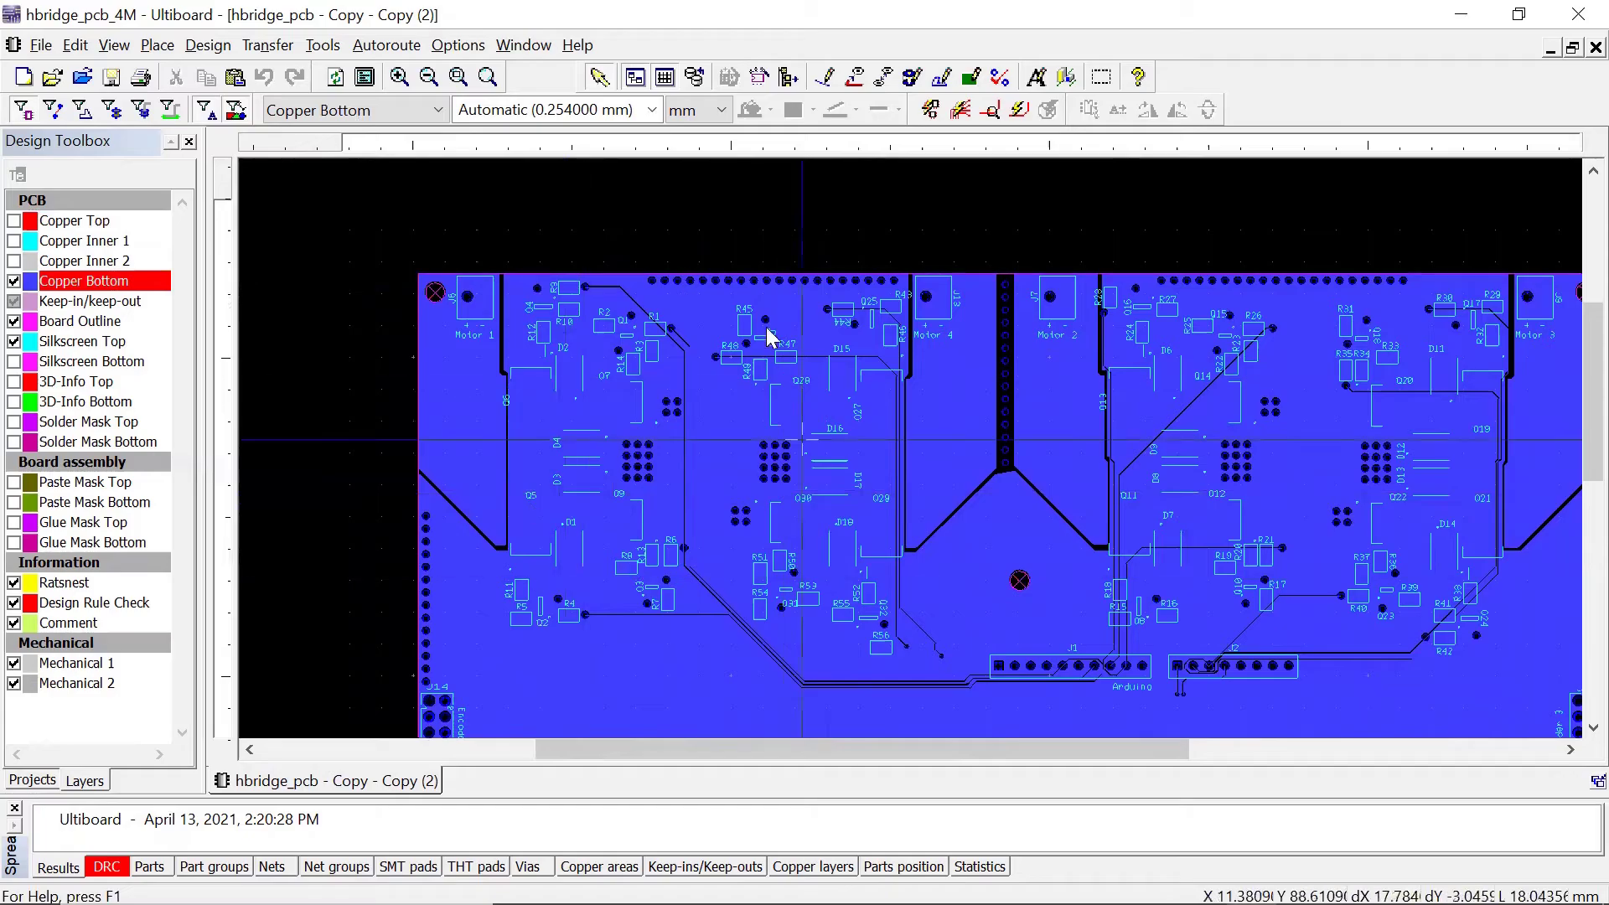
pyautogui.scroll(2, 633, 399)
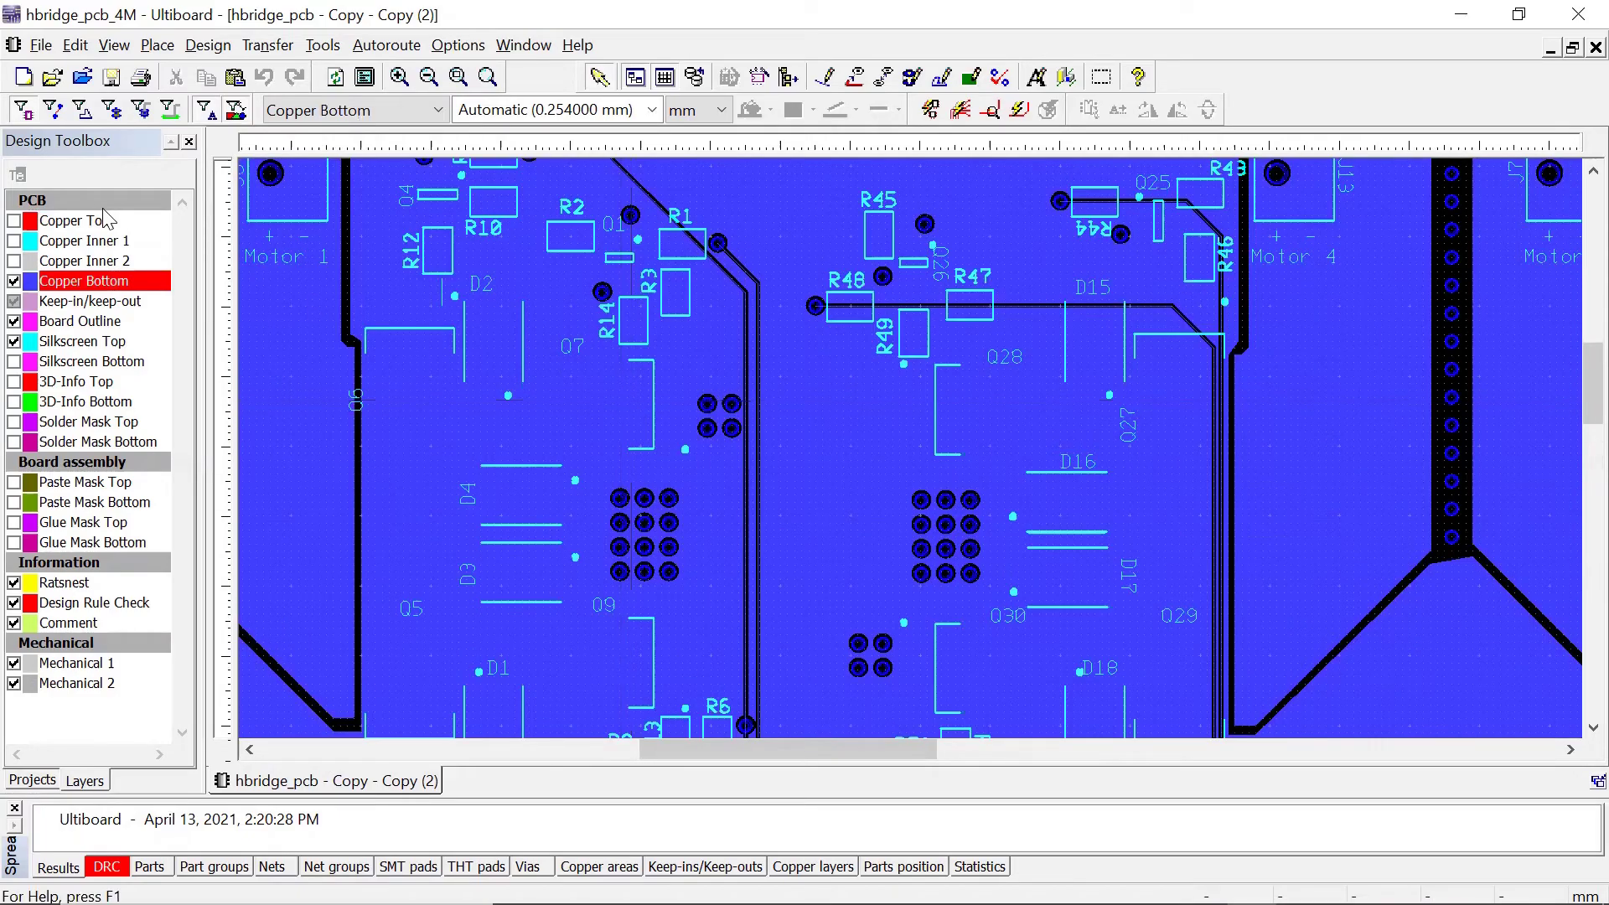
# Step: Activate Copper Inner 1, show Copper Inner 2, then pan and select C7, U1 and C8
pyautogui.click(71, 221)
pyautogui.click(60, 242)
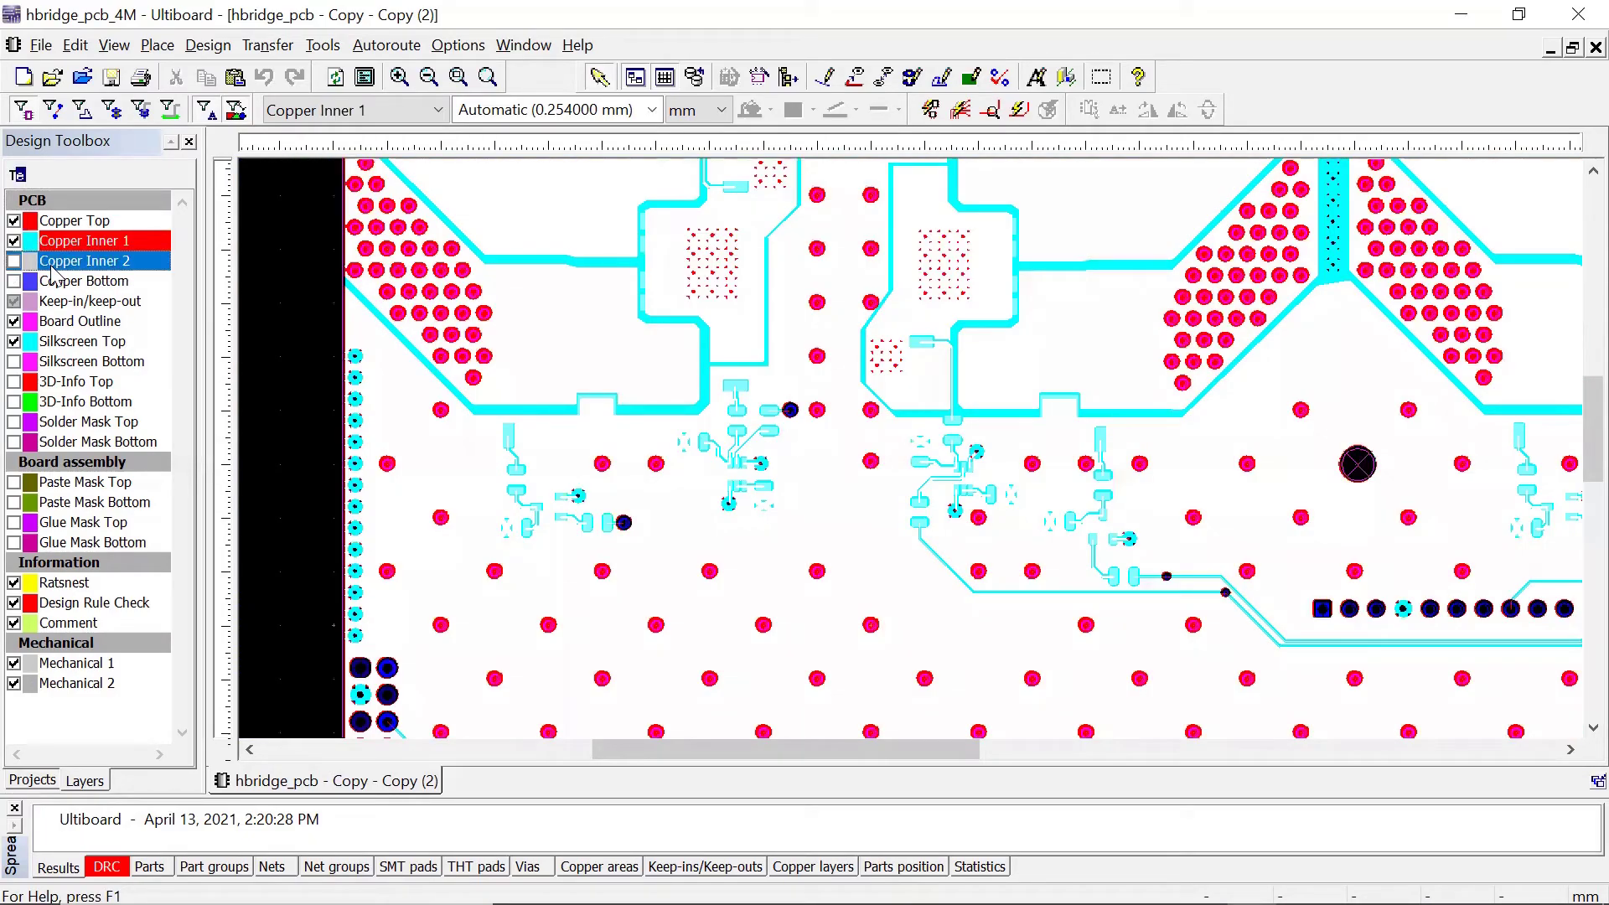
pyautogui.click(15, 260)
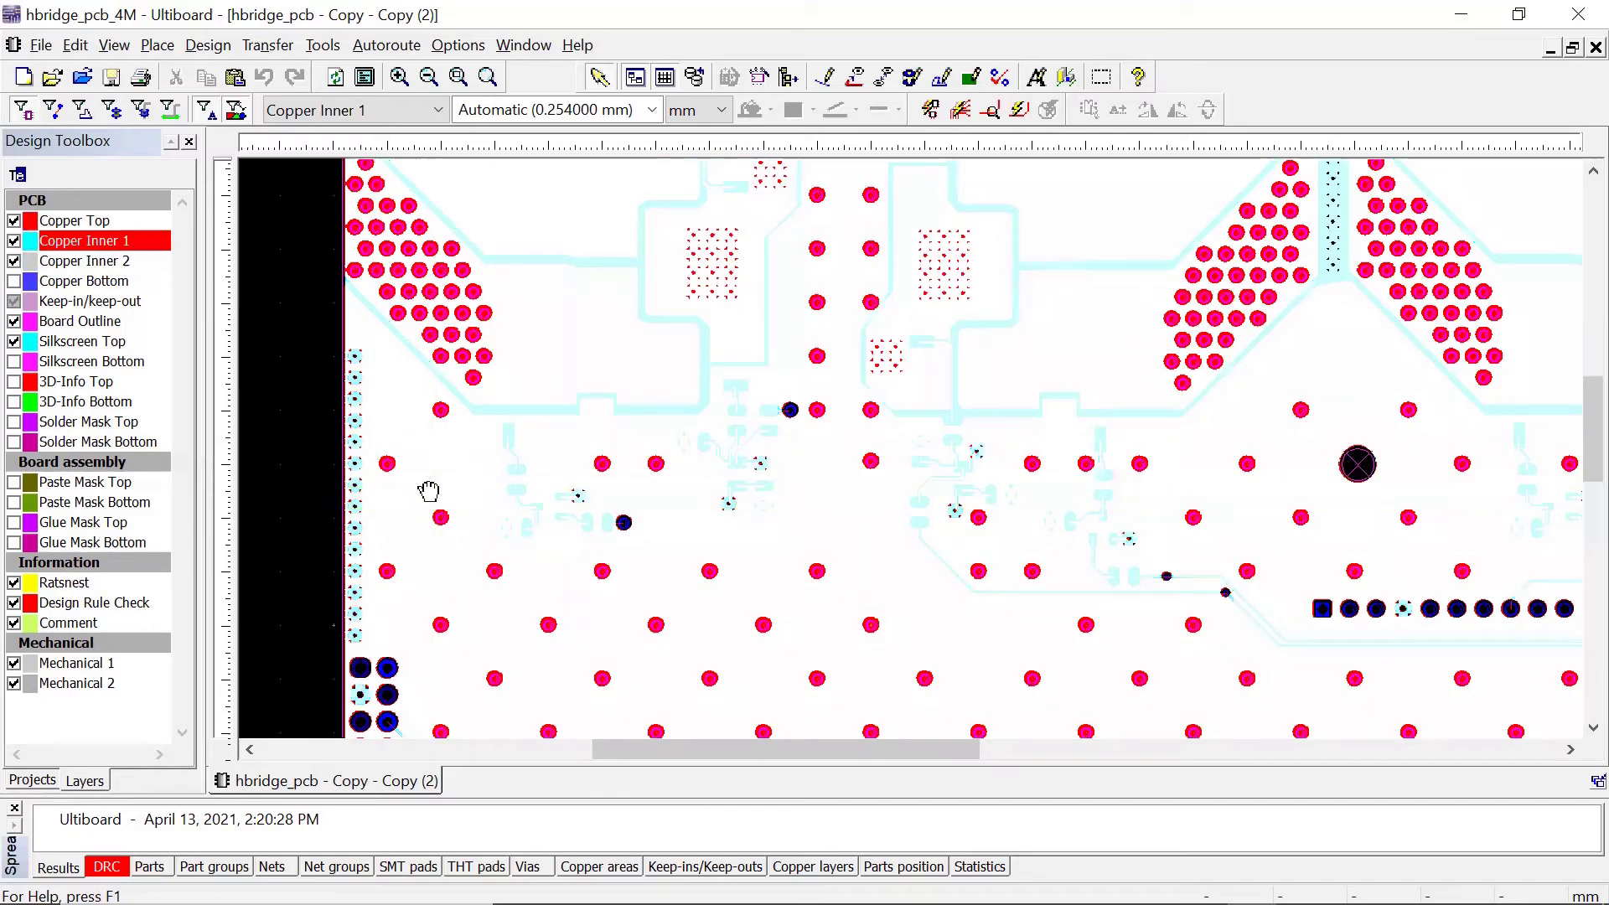
pyautogui.moveTo(424, 495); pyautogui.dragTo(575, 436)
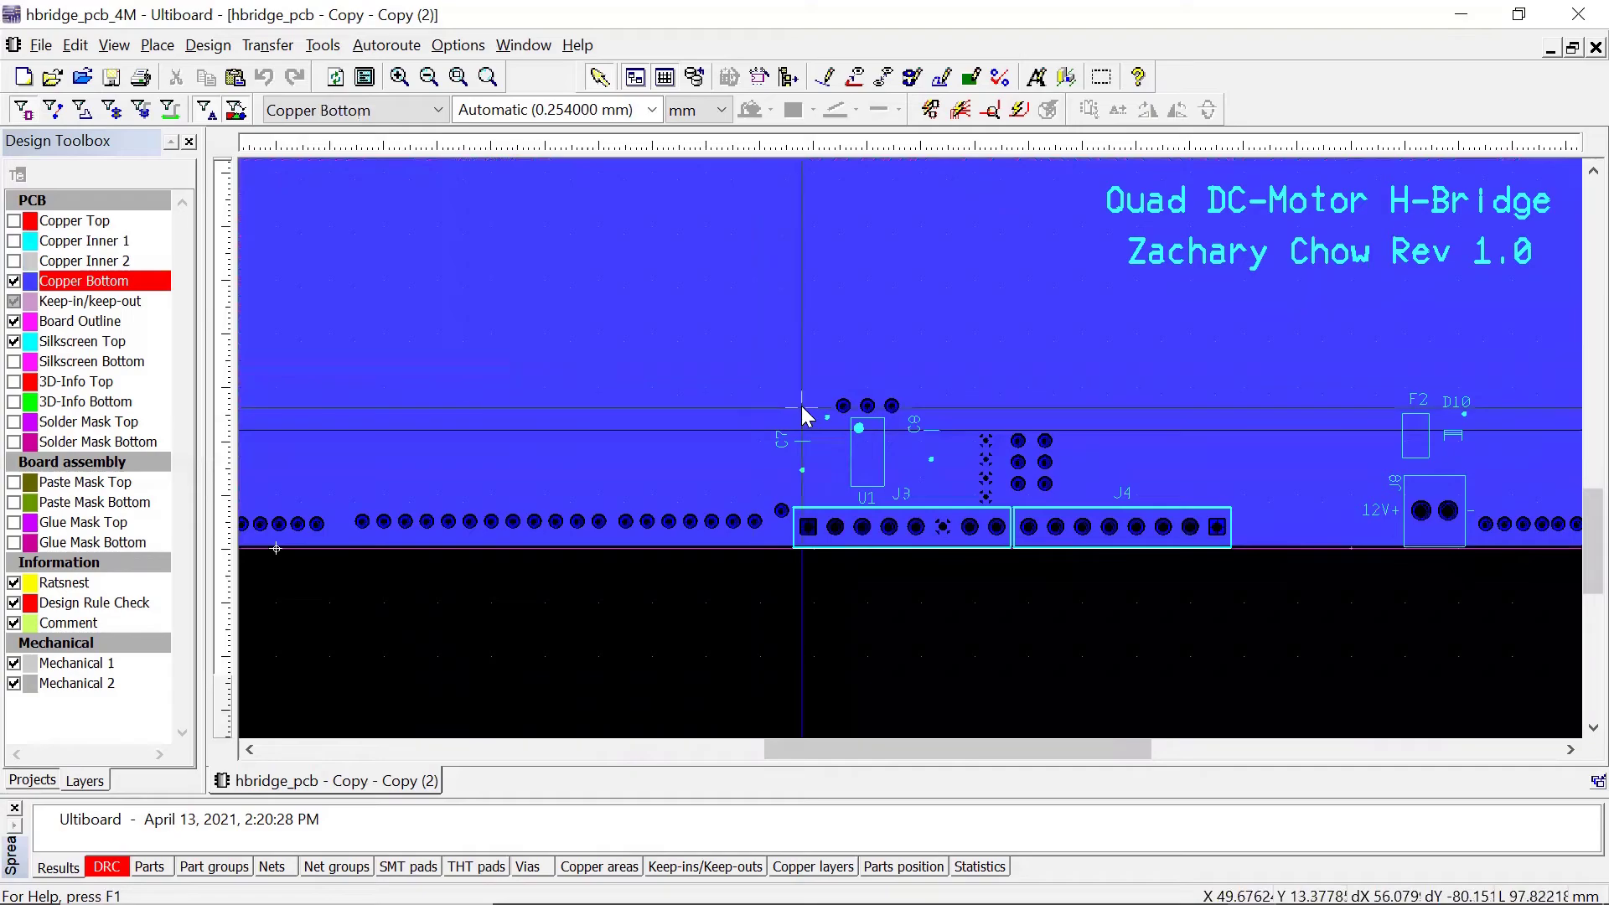
pyautogui.moveTo(791, 385); pyautogui.dragTo(947, 496)
# Step: Pan to the board's left edge and box-select encoder connectors J14 and J12
pyautogui.click(1038, 621)
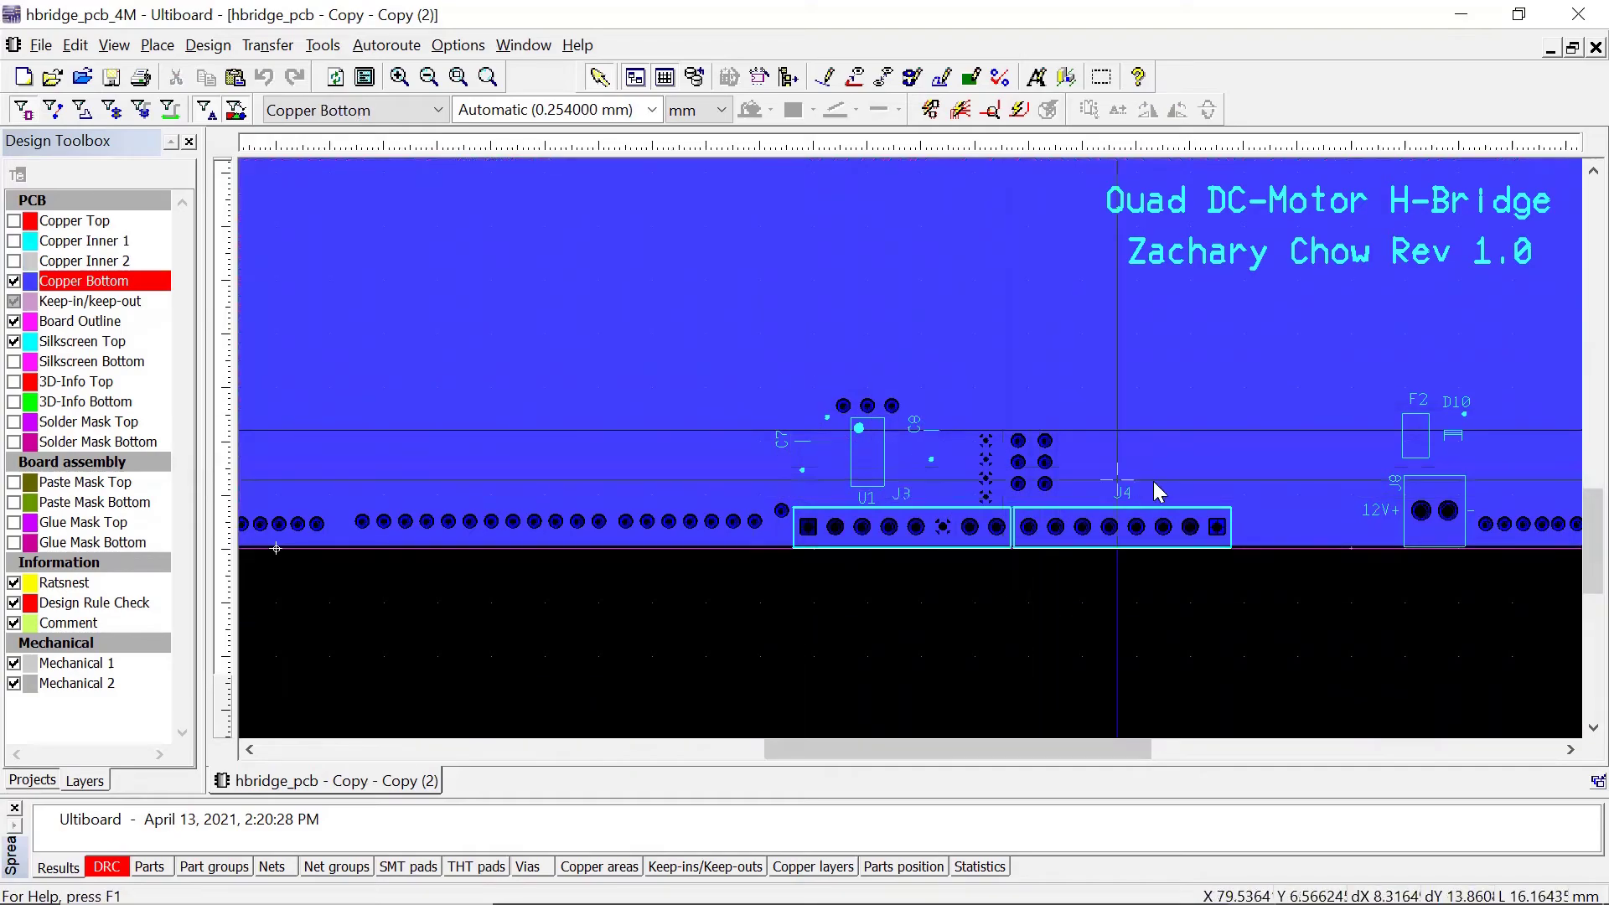
pyautogui.moveTo(1065, 487); pyautogui.dragTo(687, 490)
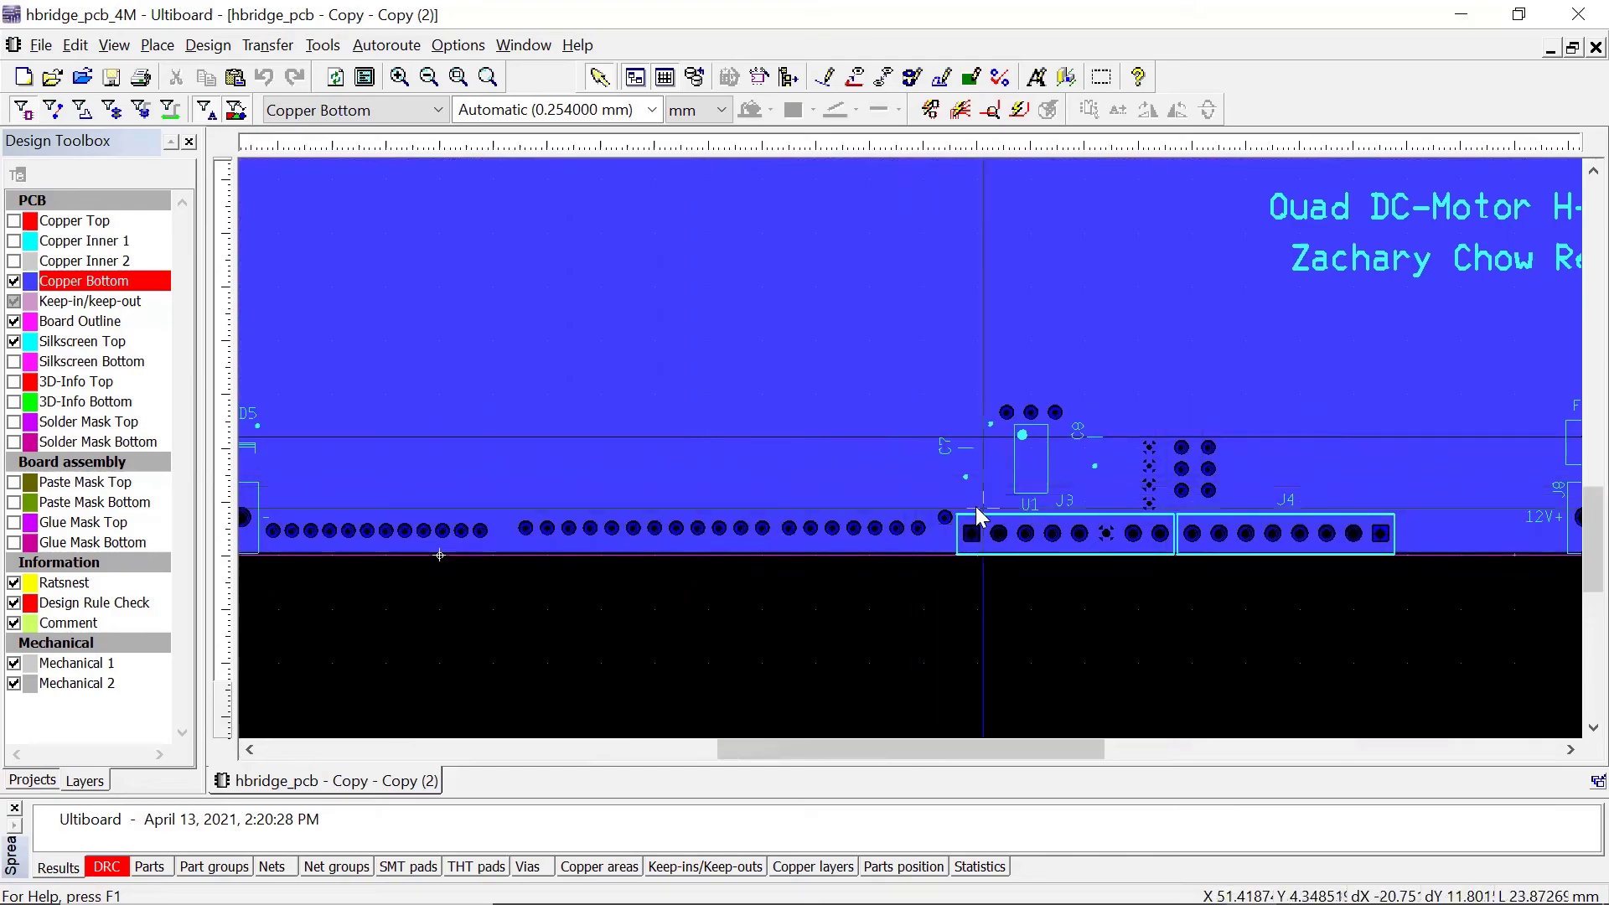
pyautogui.moveTo(681, 421); pyautogui.dragTo(848, 463)
pyautogui.moveTo(764, 555); pyautogui.dragTo(615, 216)
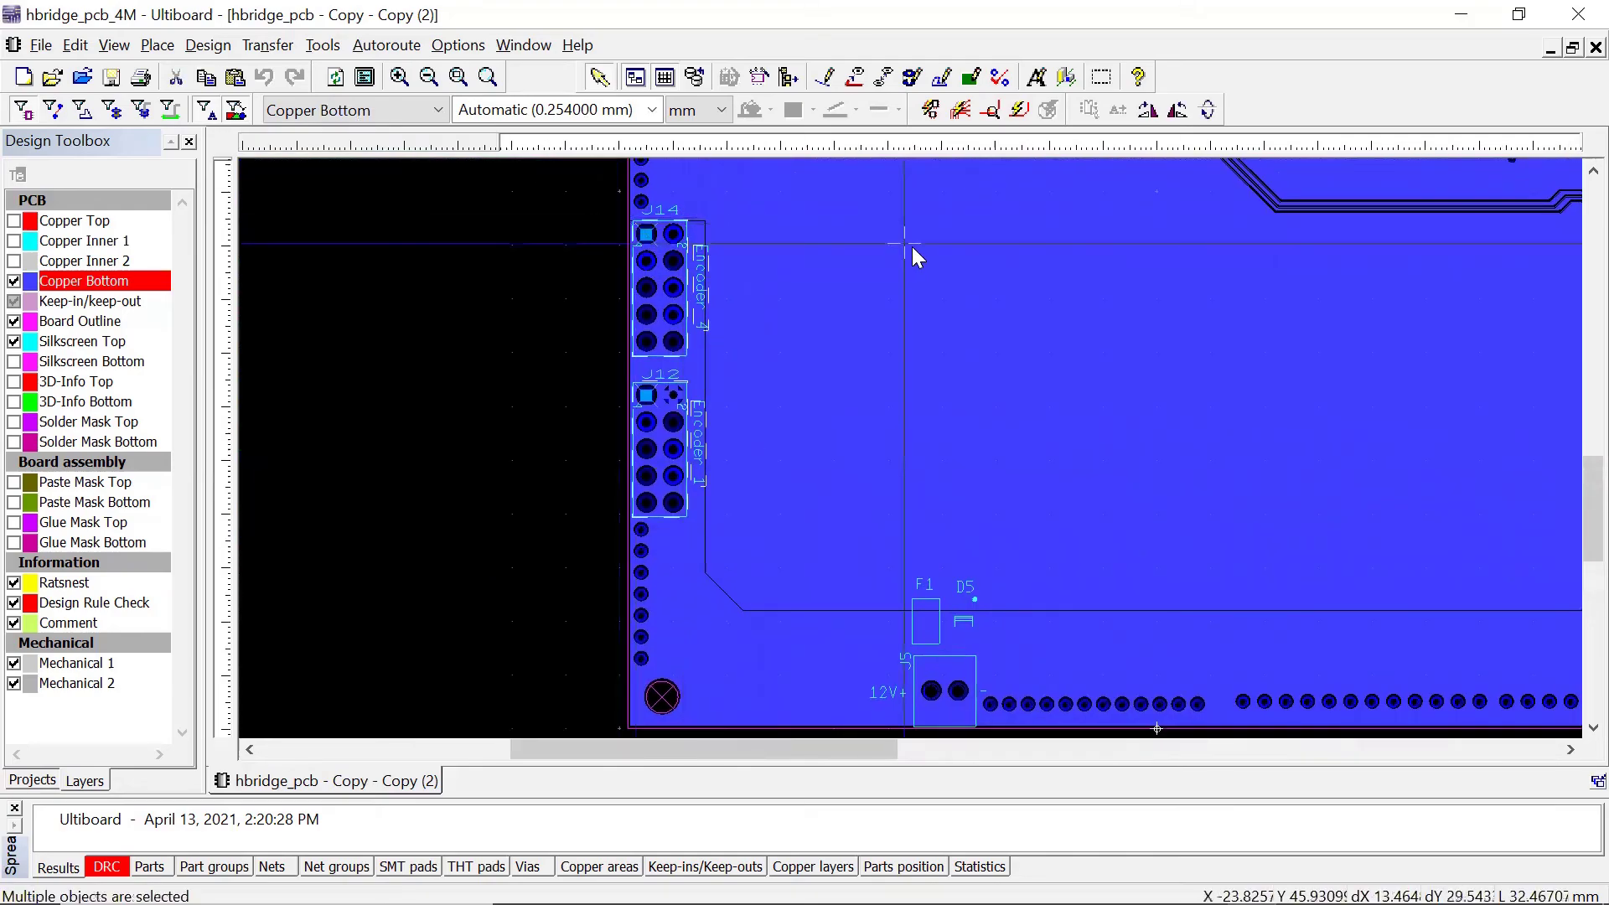